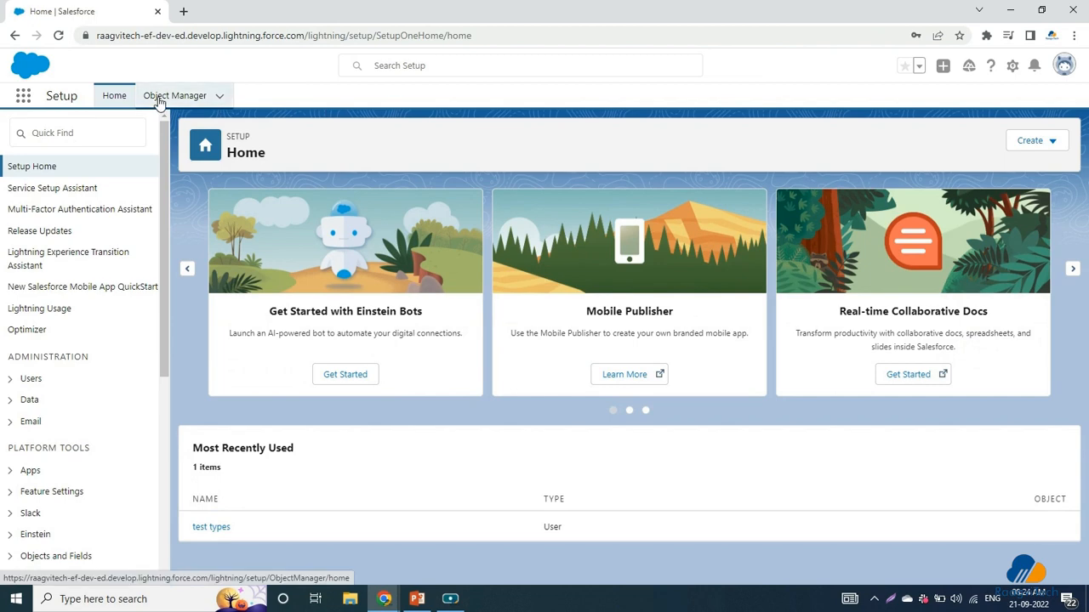
Step: From Object Manager, go to the Account object's Record Types and start a new record type
left_click(159, 99)
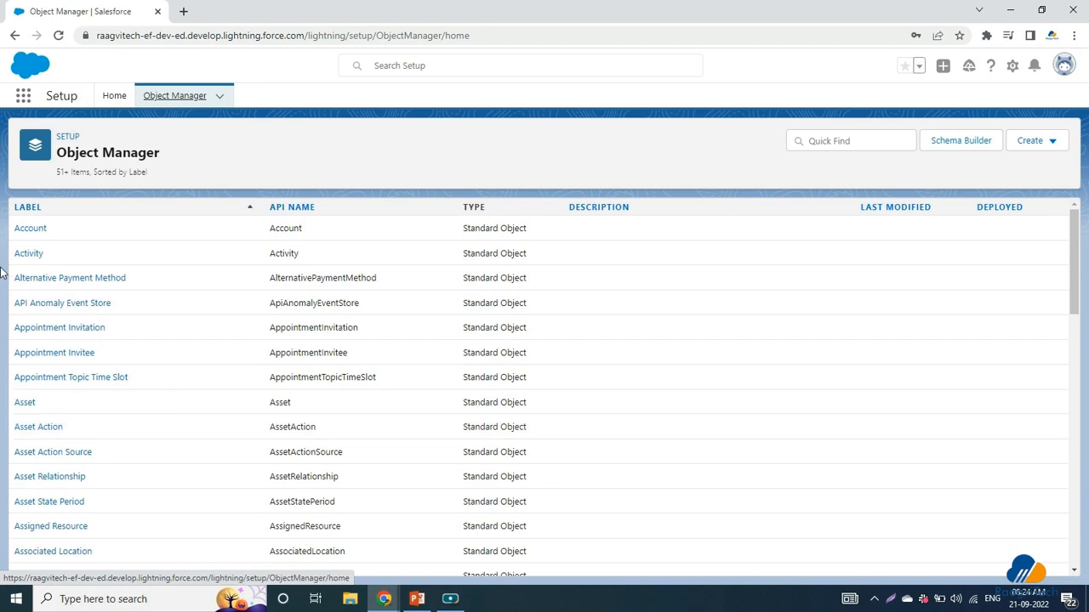
left_click(17, 230)
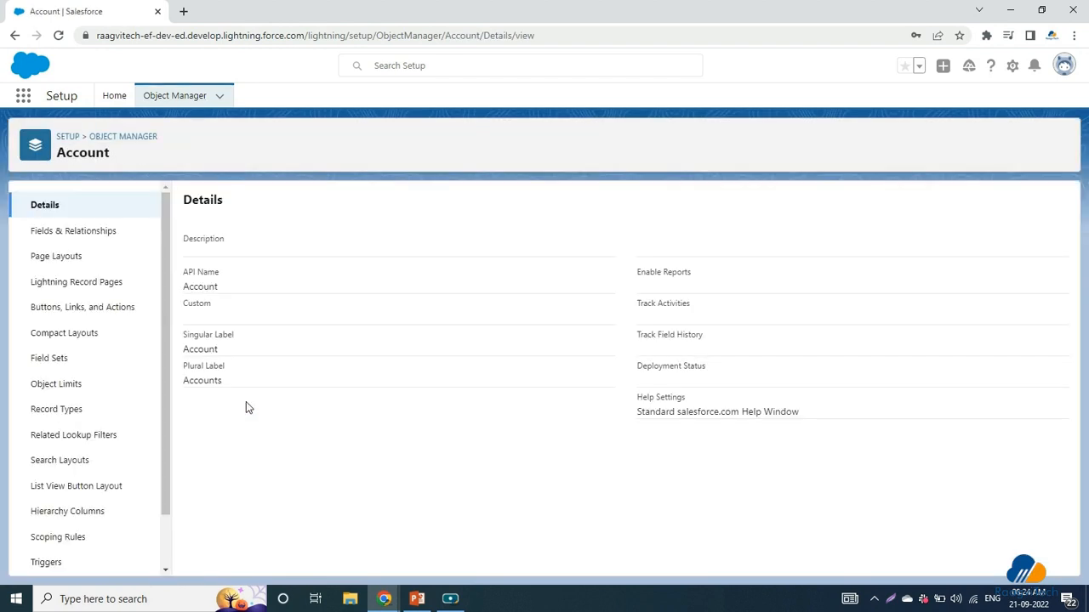
left_click(54, 416)
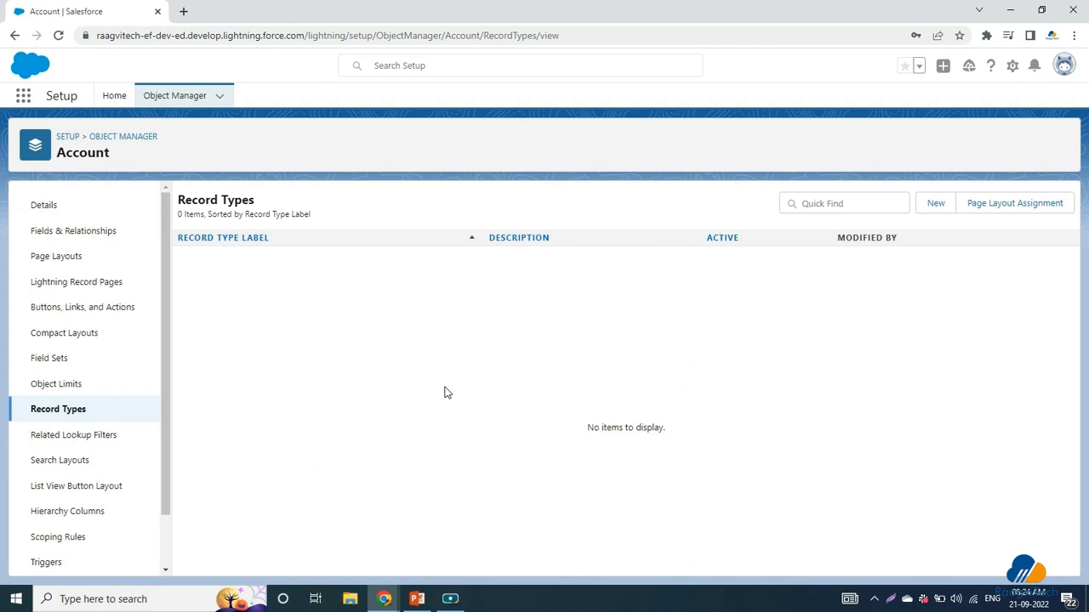
left_click(76, 258)
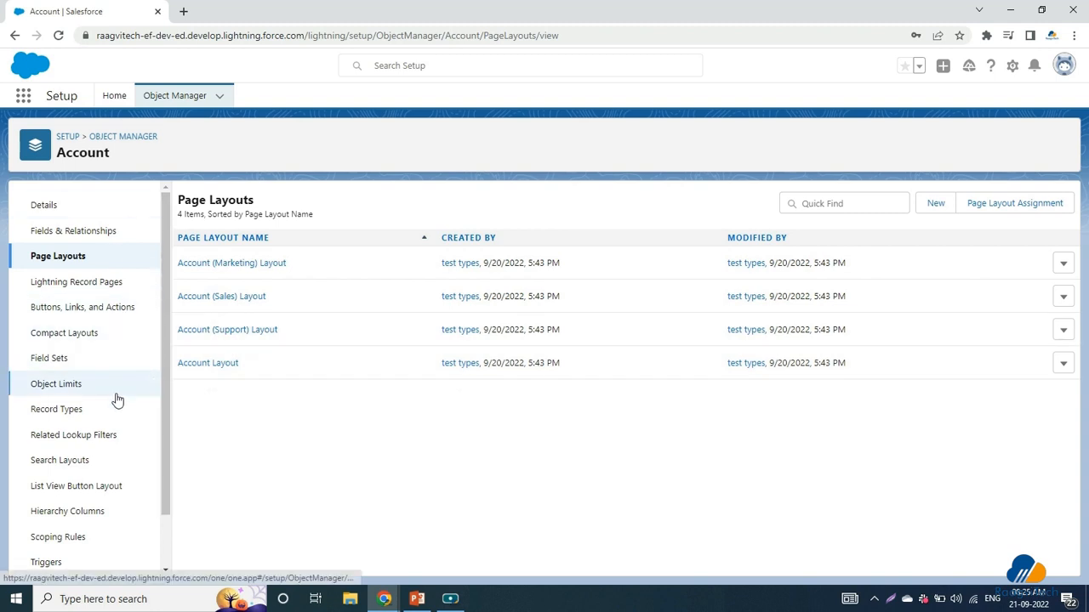
left_click(73, 411)
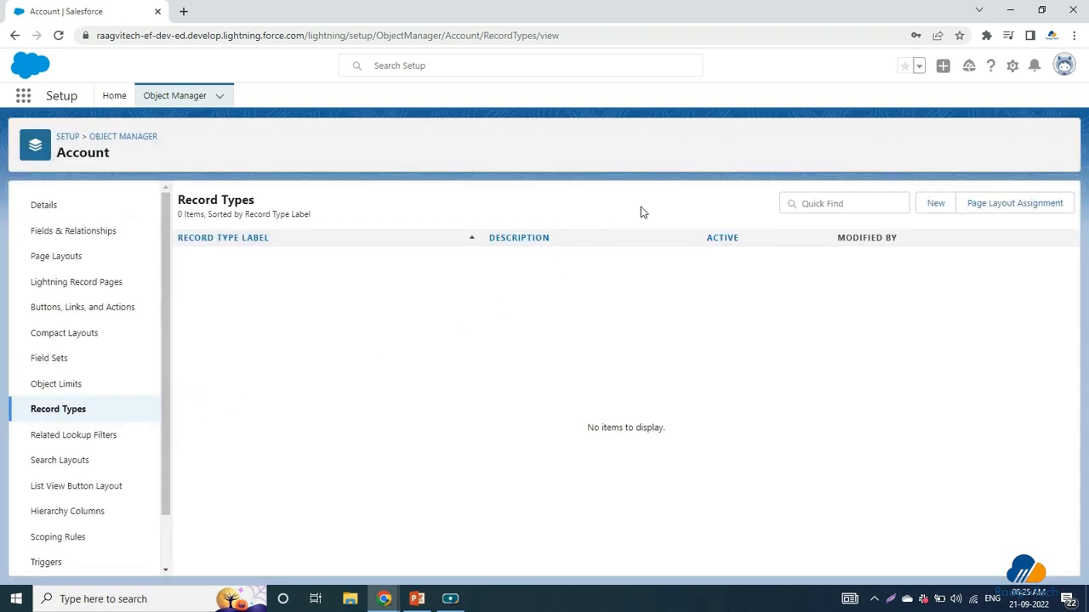
left_click(933, 212)
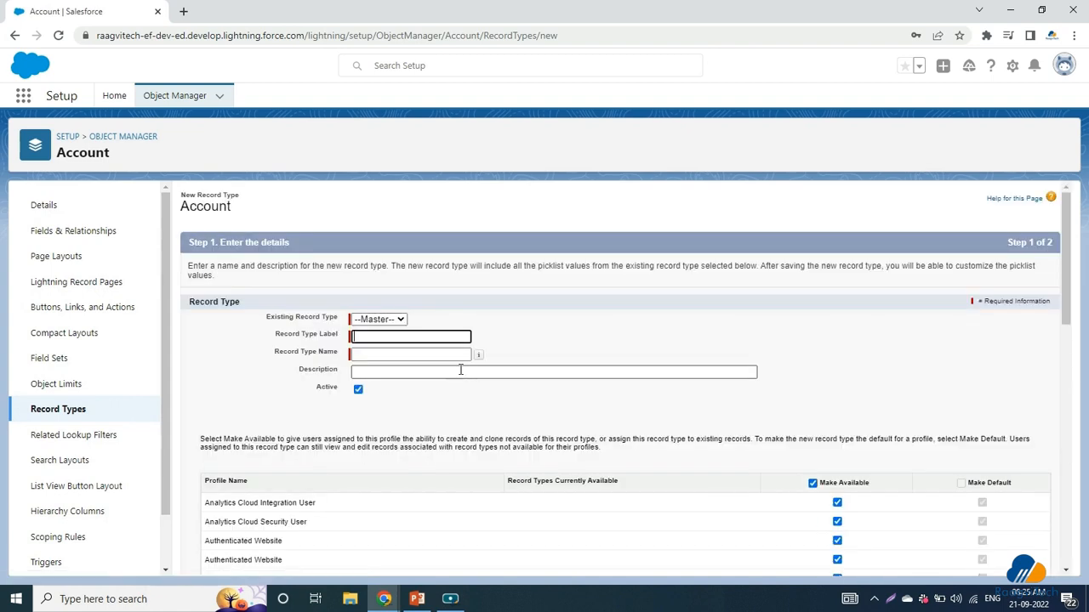
Step: Base the record type on Master with label 'Business account' and name Business_account
left_click(375, 320)
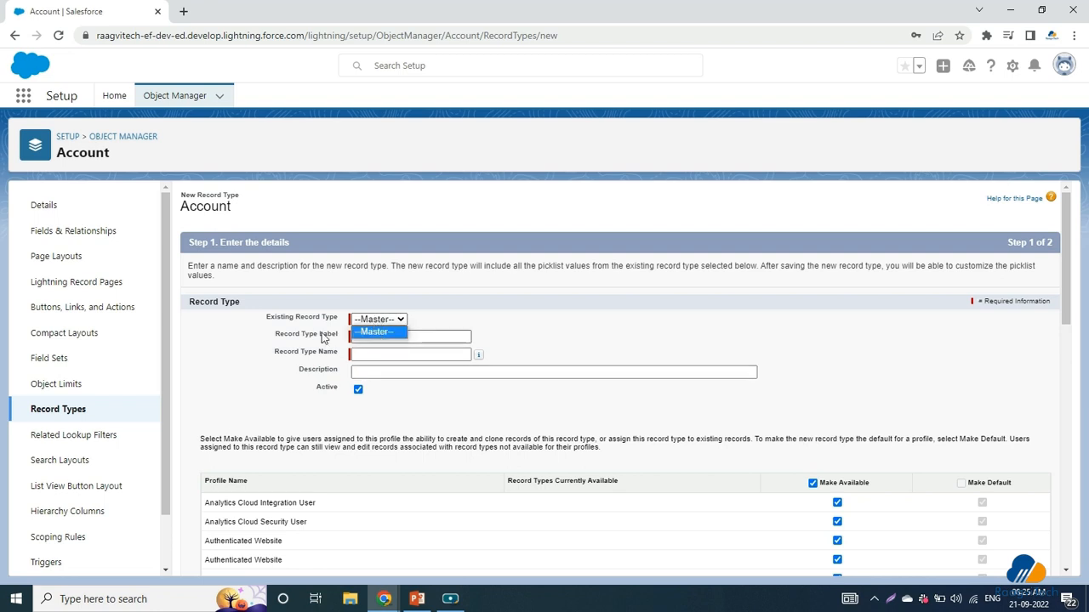
left_click(387, 330)
left_click(373, 336)
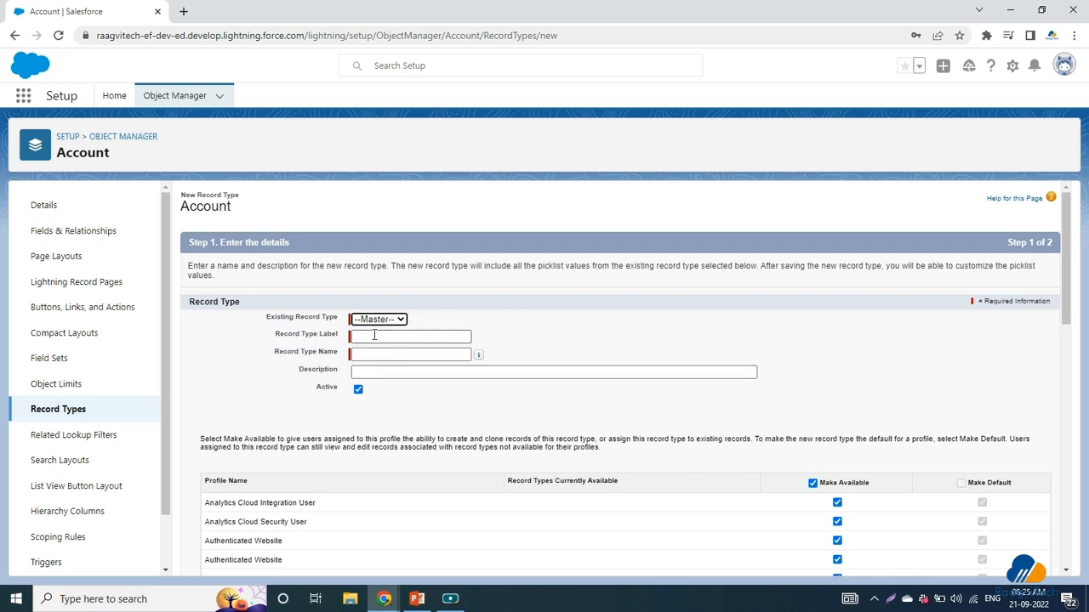
left_click(416, 360)
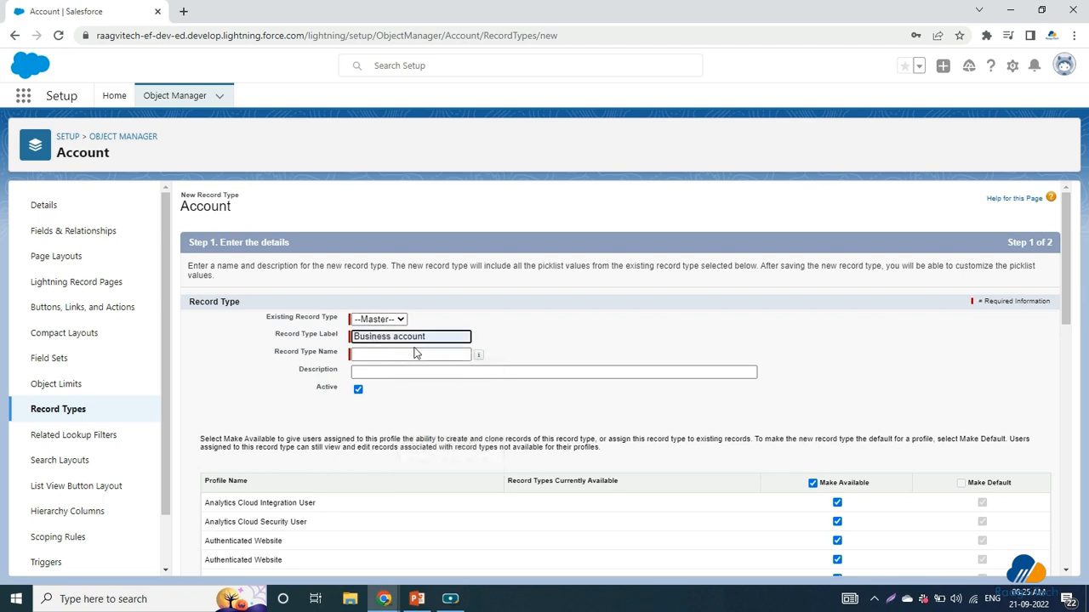
left_click(478, 375)
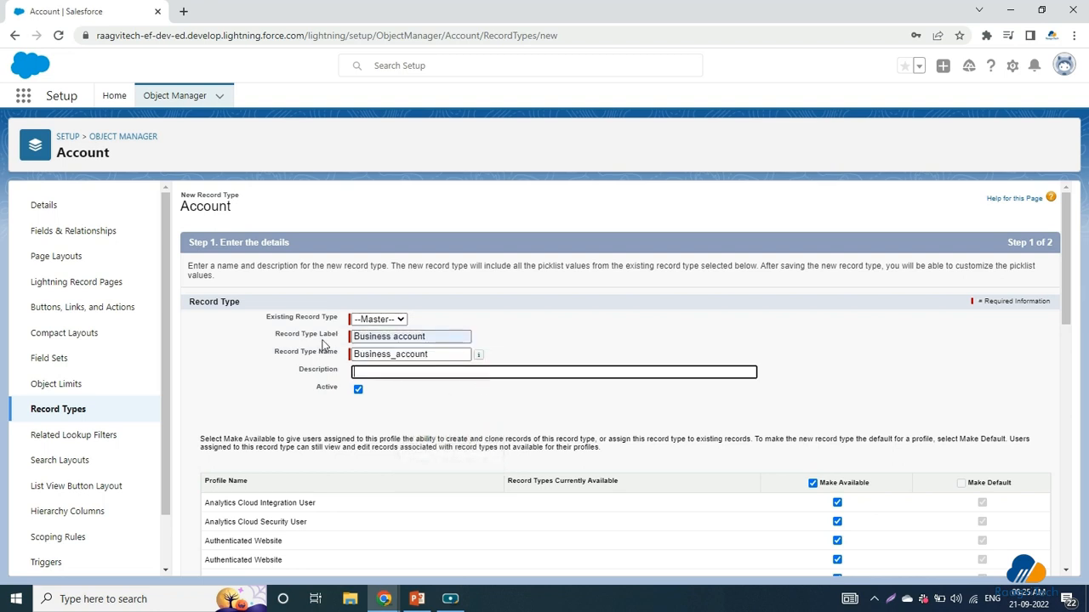
Step: Limit availability to only the System Administrator and Standard User profiles
scroll(504, 410, "down", 3)
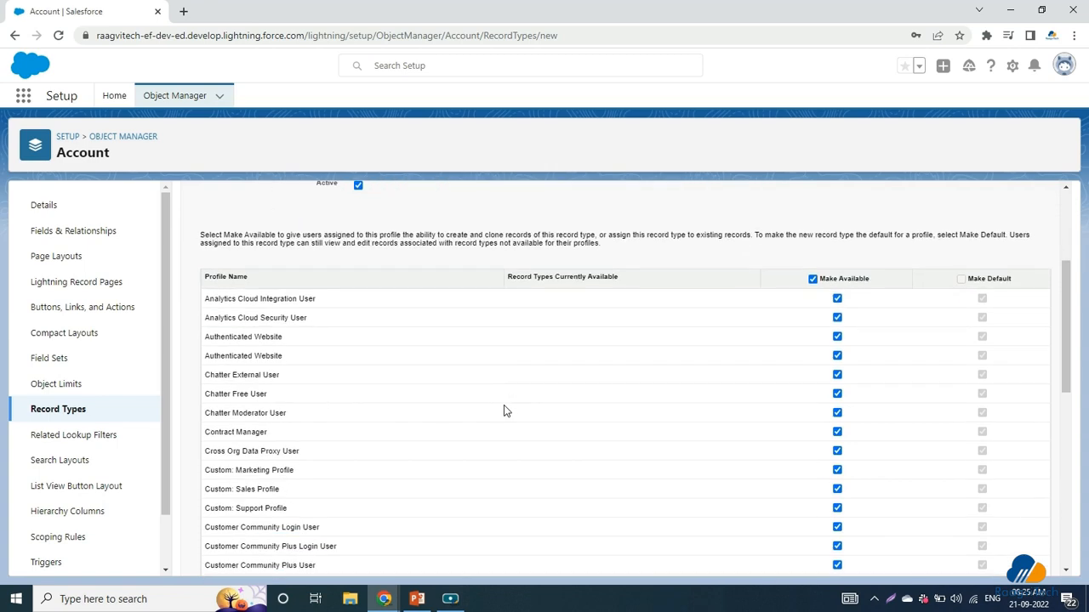
scroll(274, 351, "down", 1)
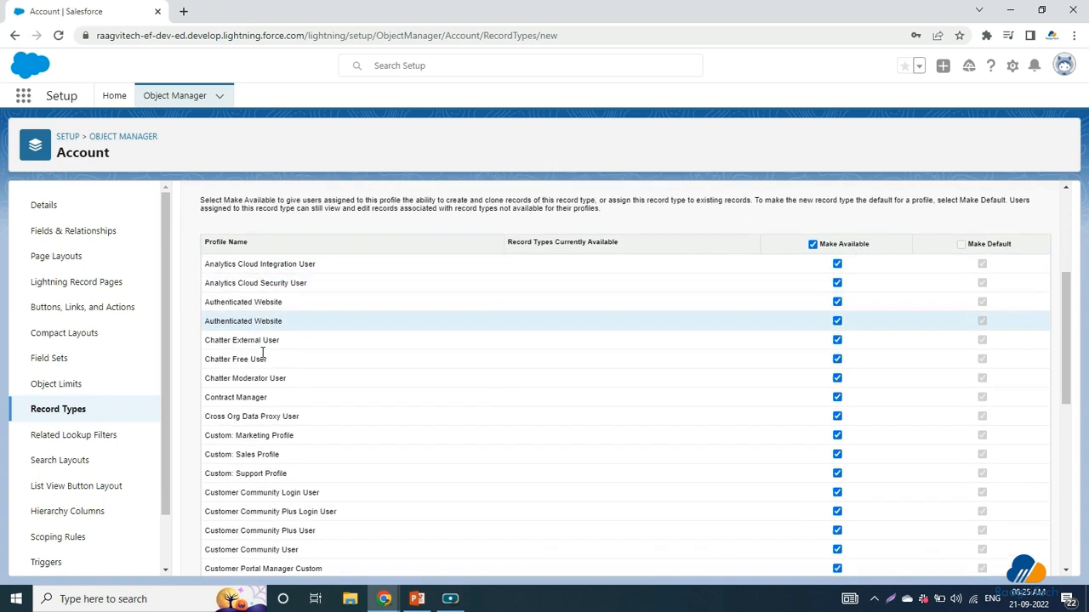
scroll(285, 427, "down", 3)
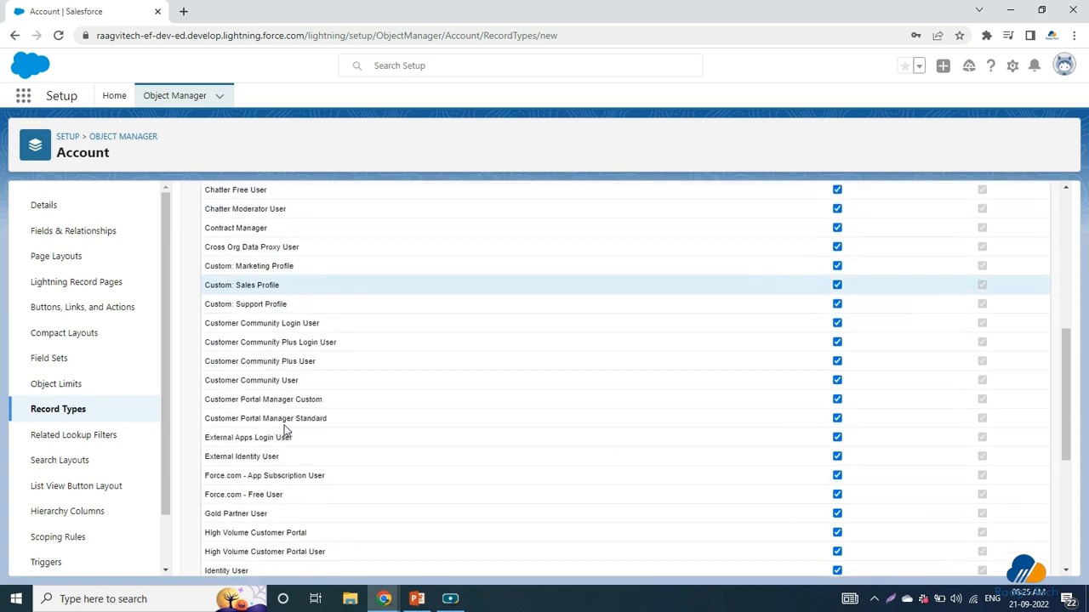
scroll(285, 427, "down", 3)
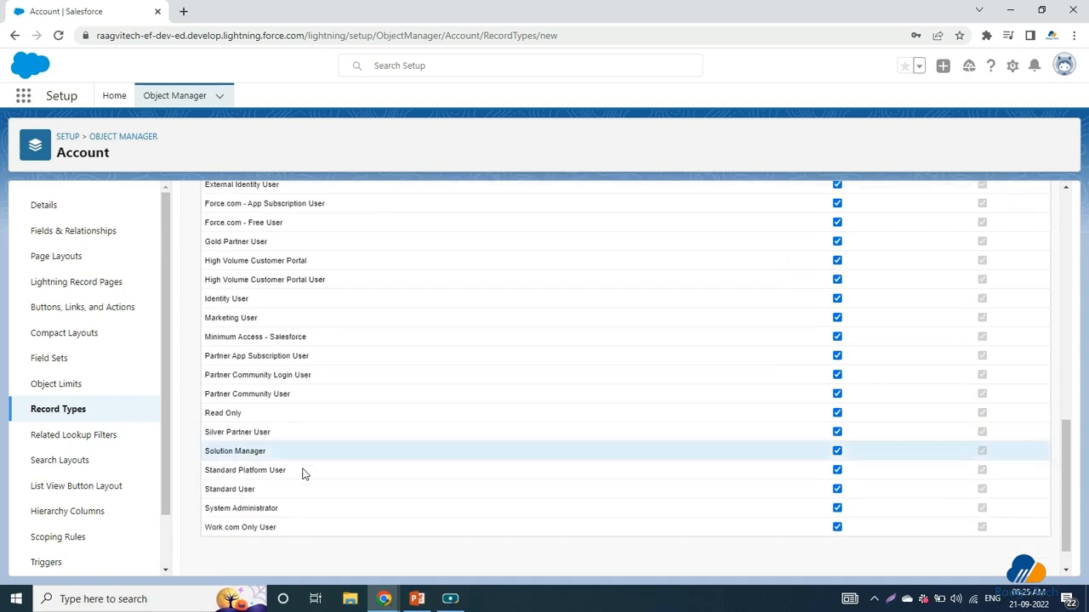
scroll(312, 479, "up", 8)
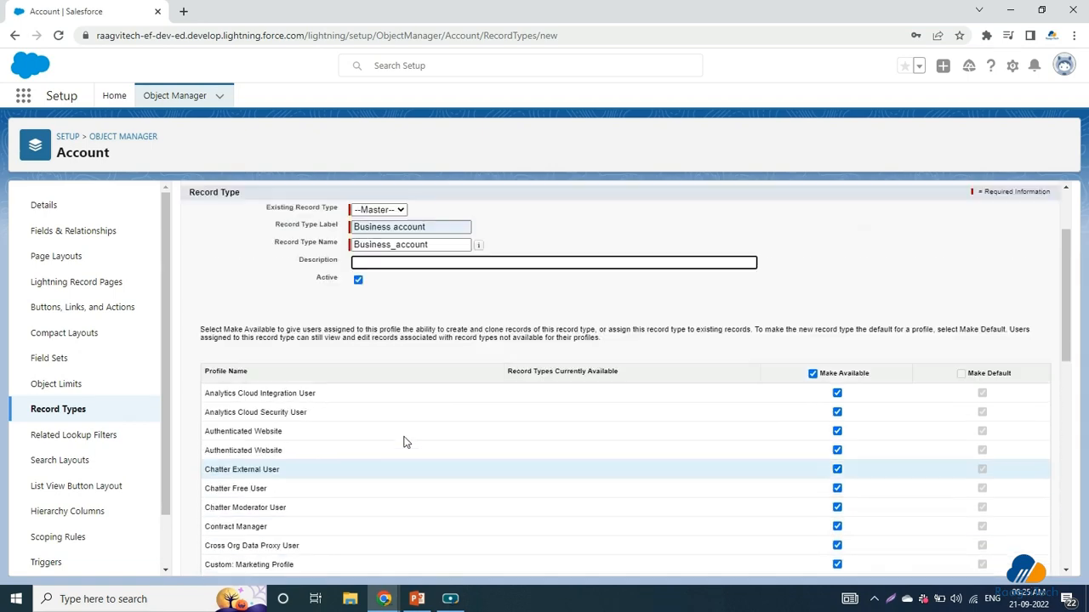
left_click(812, 416)
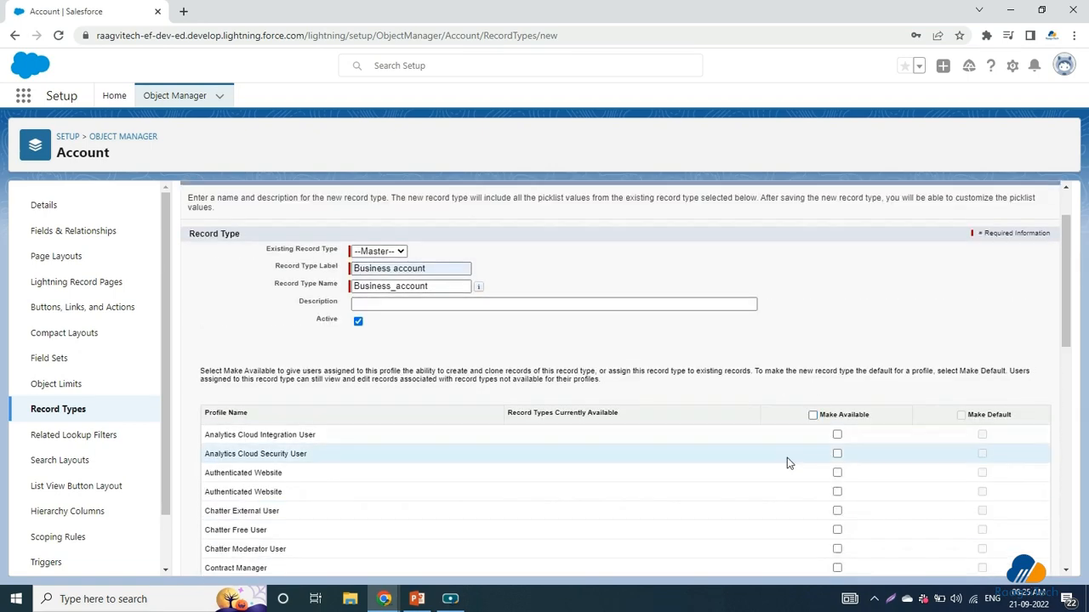
scroll(787, 458, "down", 2)
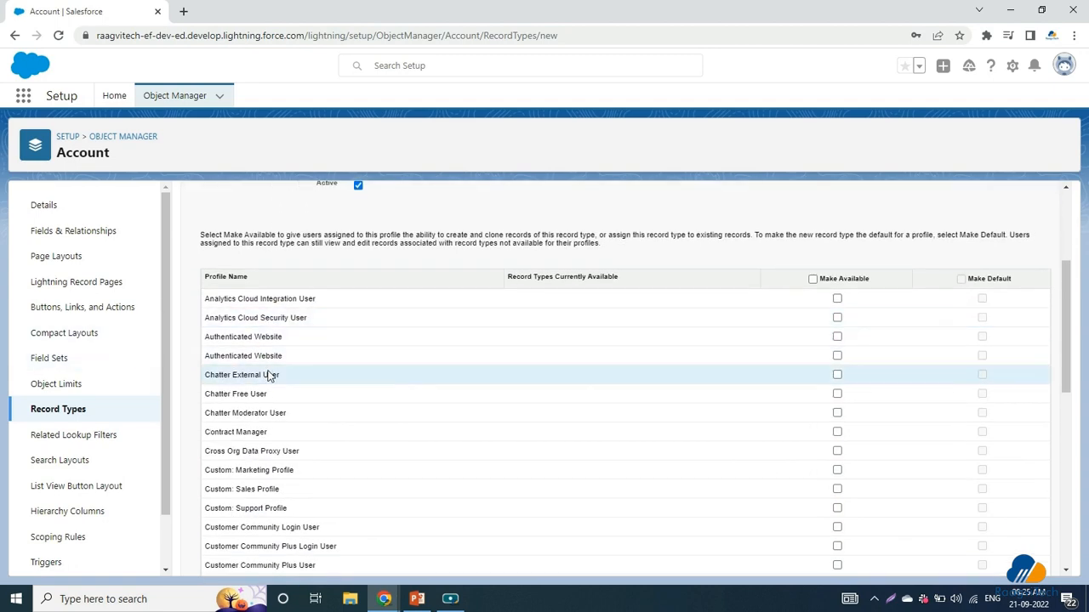
scroll(267, 374, "down", 5)
scroll(268, 374, "down", 2)
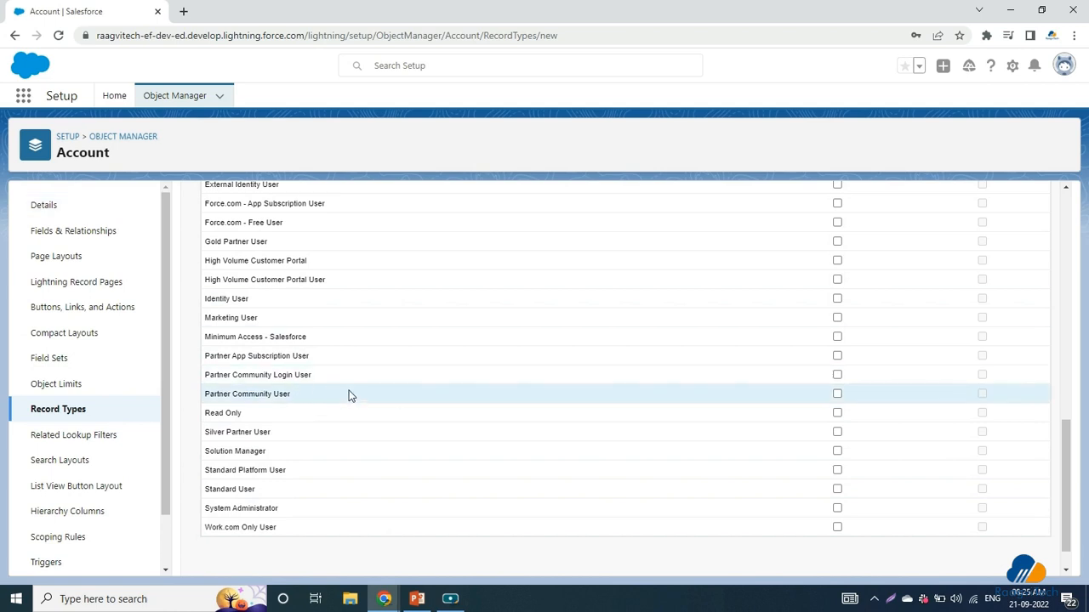
scroll(354, 399, "down", 1)
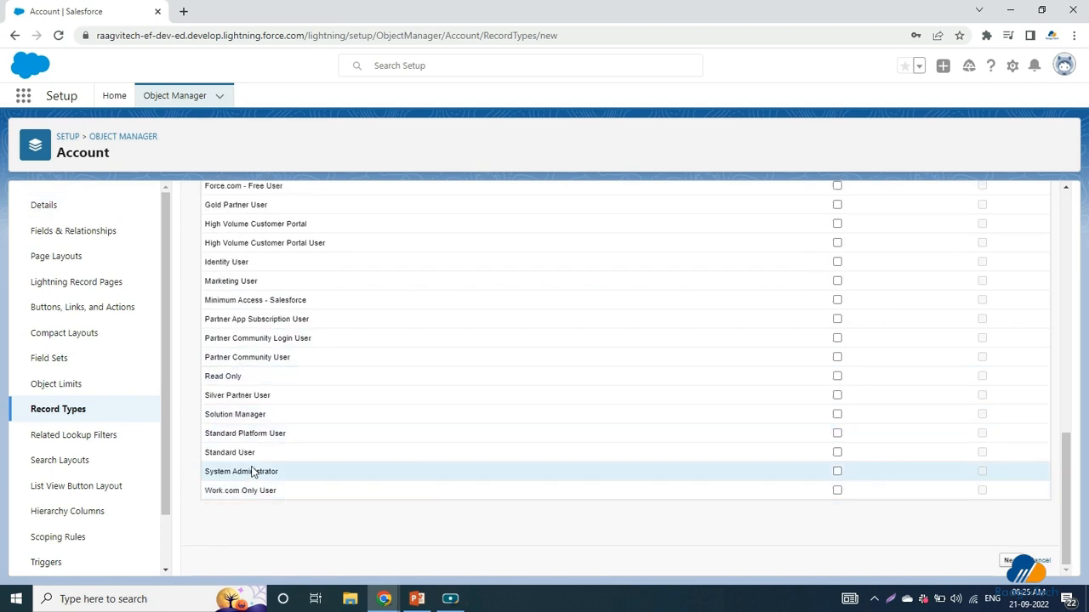
left_click(837, 473)
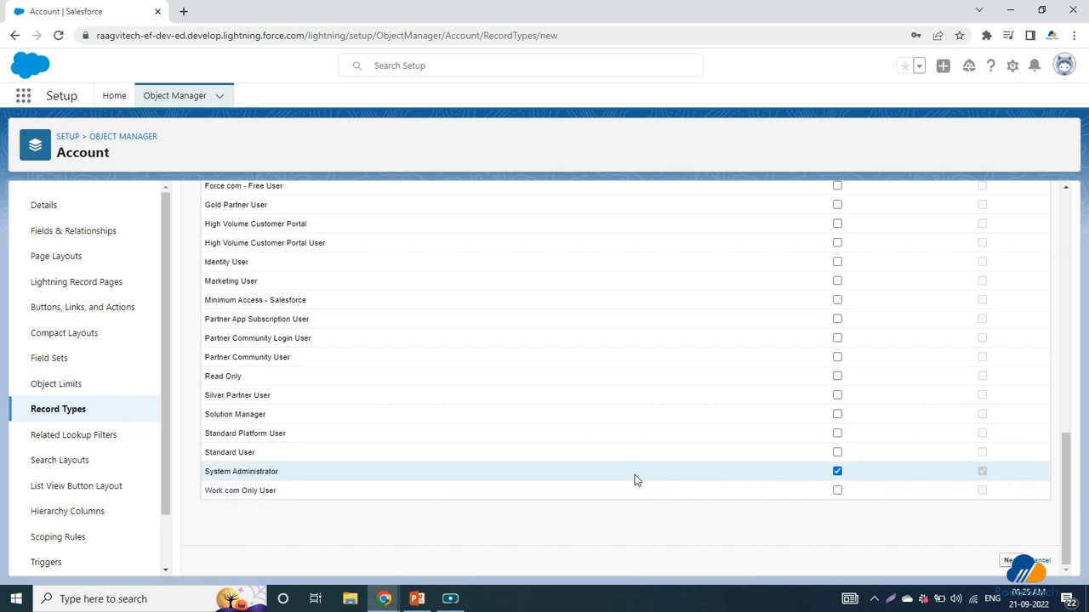
left_click(837, 455)
Step: Make the Business account record type available to every profile
scroll(535, 460, "up", 3)
scroll(535, 464, "up", 5)
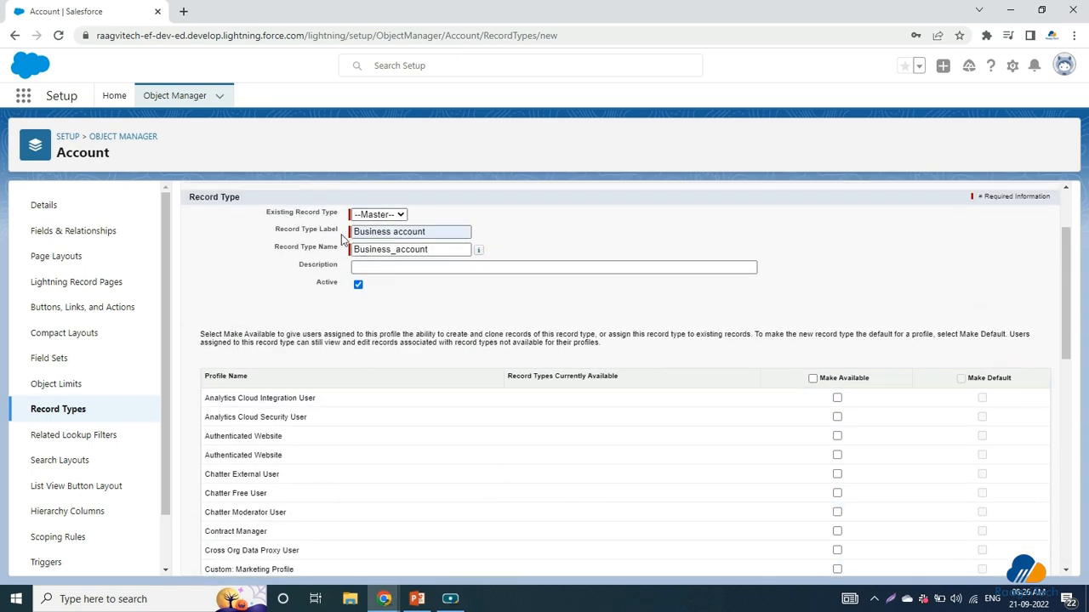
scroll(540, 479, "down", 8)
scroll(539, 479, "up", 6)
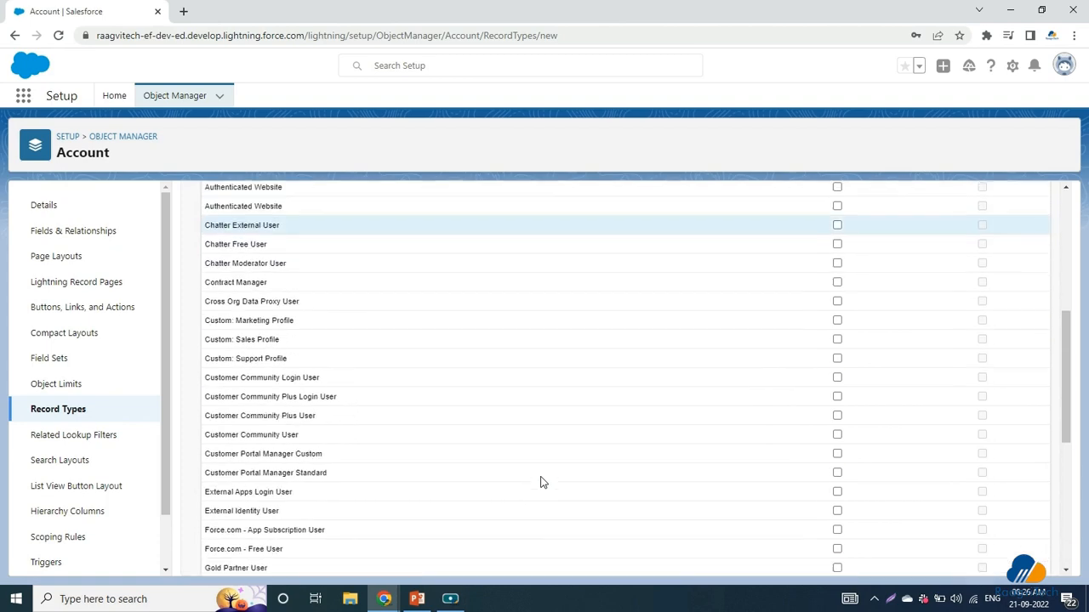
scroll(342, 465, "up", 2)
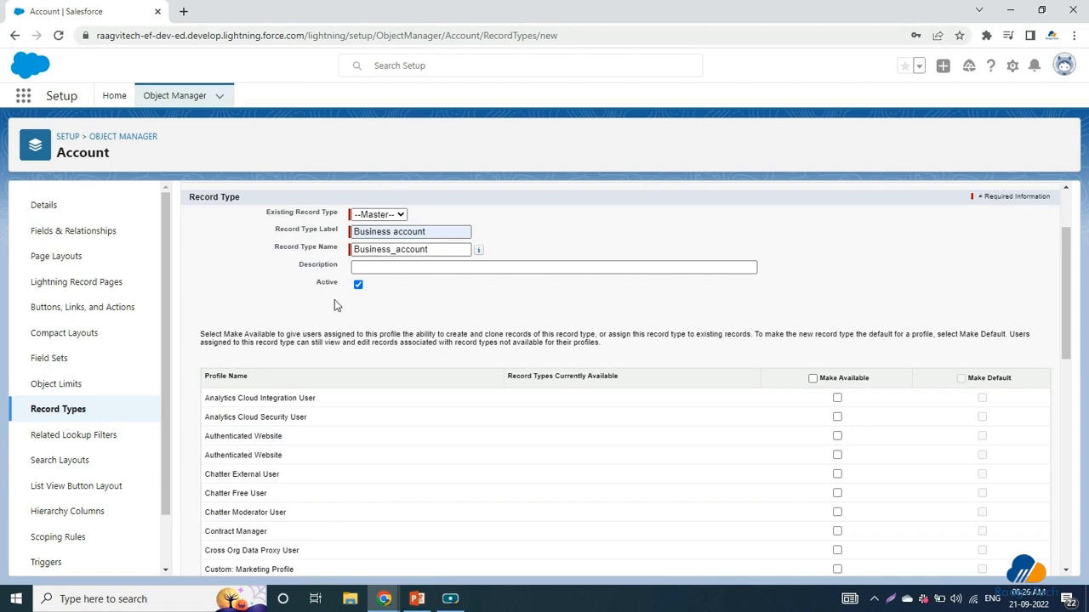
left_click(813, 379)
scroll(941, 433, "down", 10)
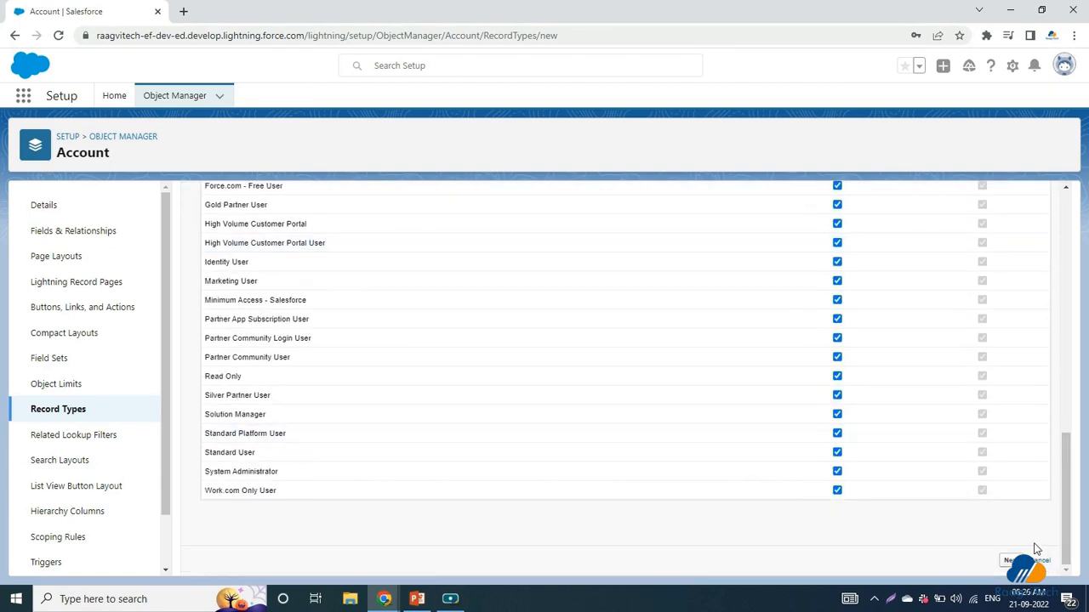
Step: Move to page layout assignment and choose Account Layout for all profiles
left_click(1013, 561)
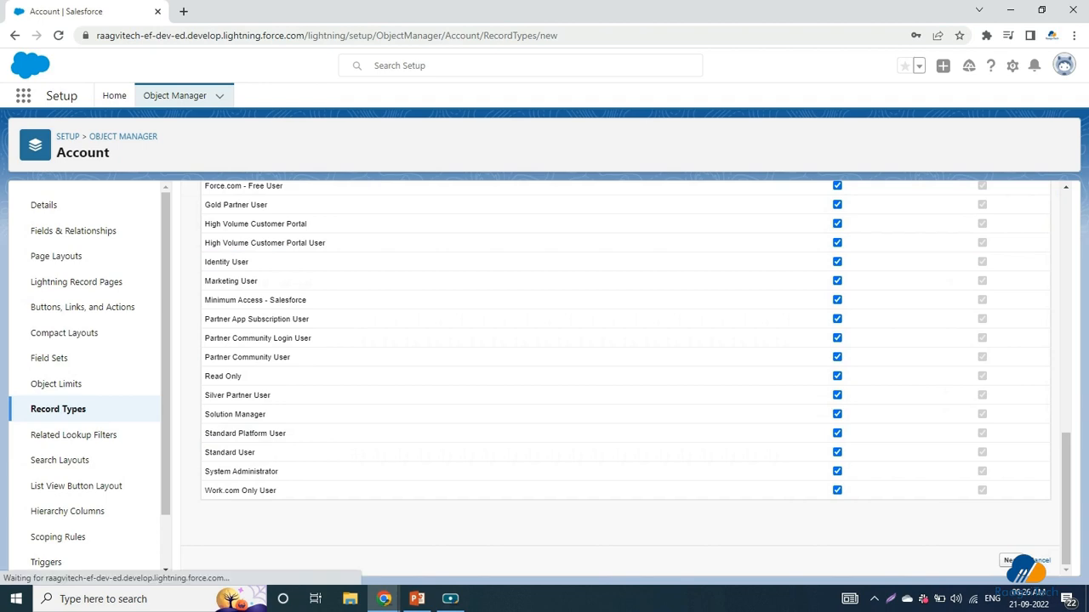
scroll(579, 430, "down", 1)
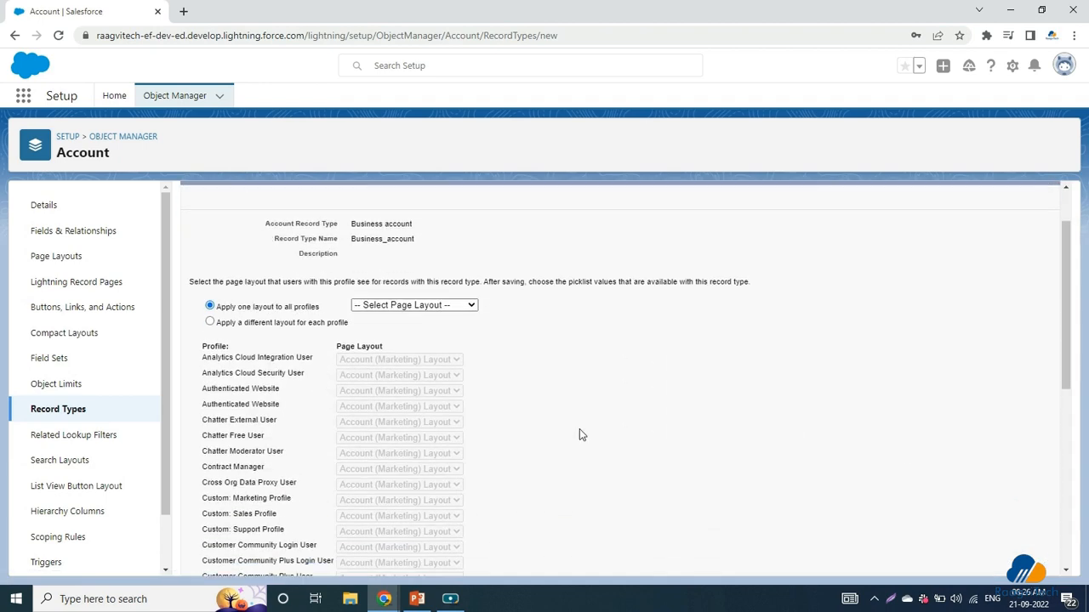
scroll(580, 435, "up", 1)
scroll(263, 329, "down", 1)
scroll(255, 289, "up", 1)
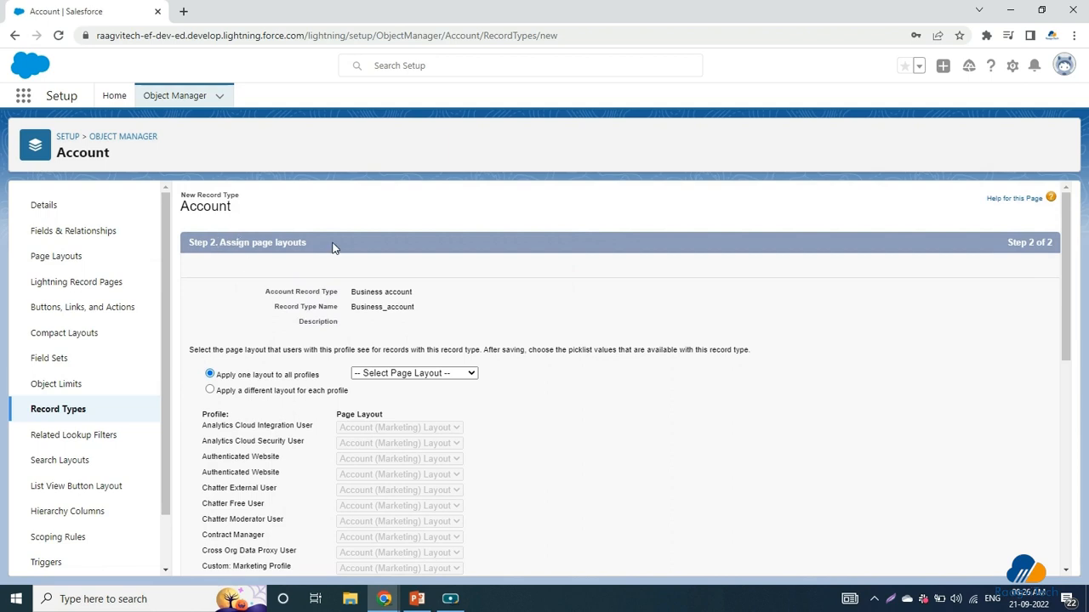
scroll(383, 372, "down", 1)
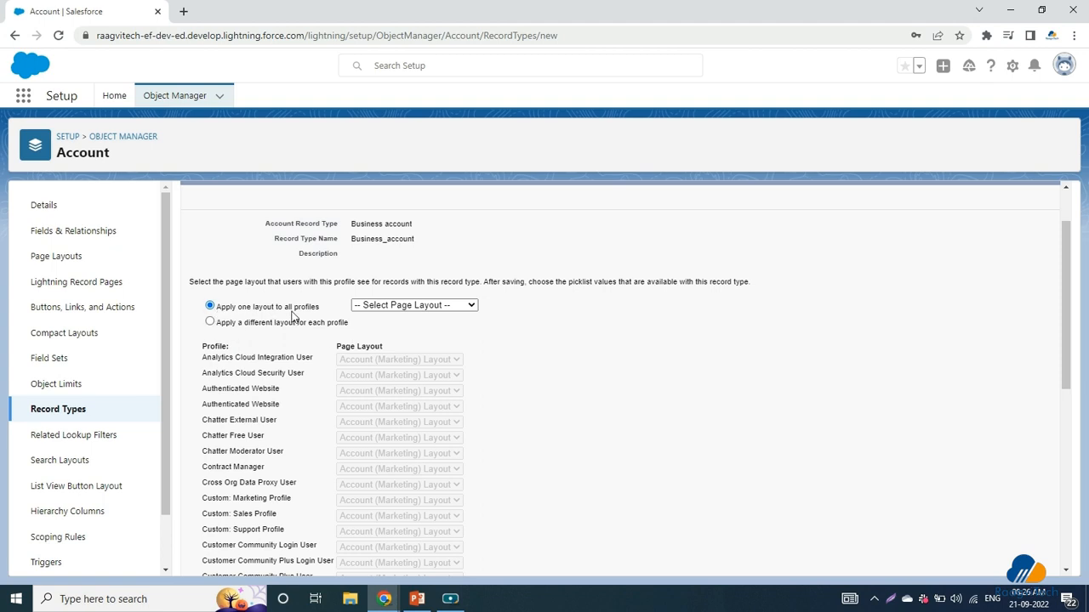
left_click(375, 306)
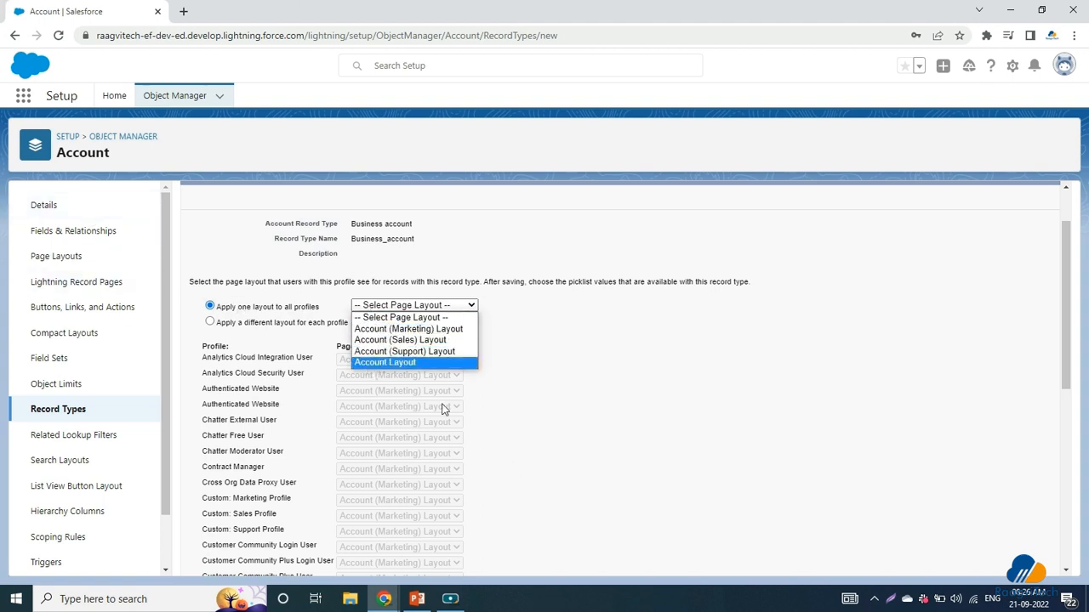
left_click(458, 362)
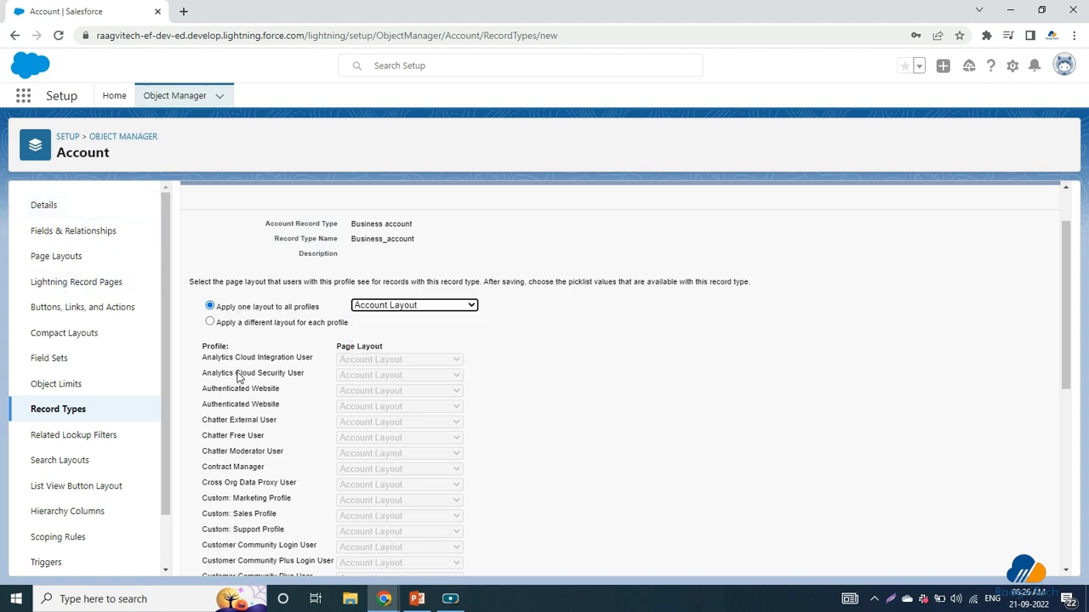
scroll(260, 458, "down", 5)
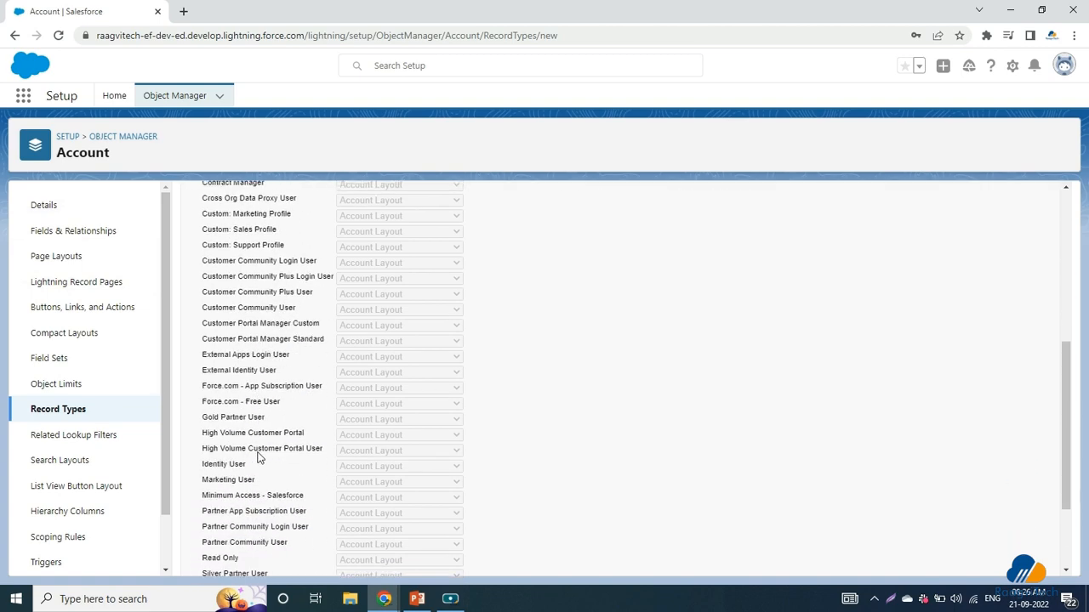
scroll(259, 458, "up", 6)
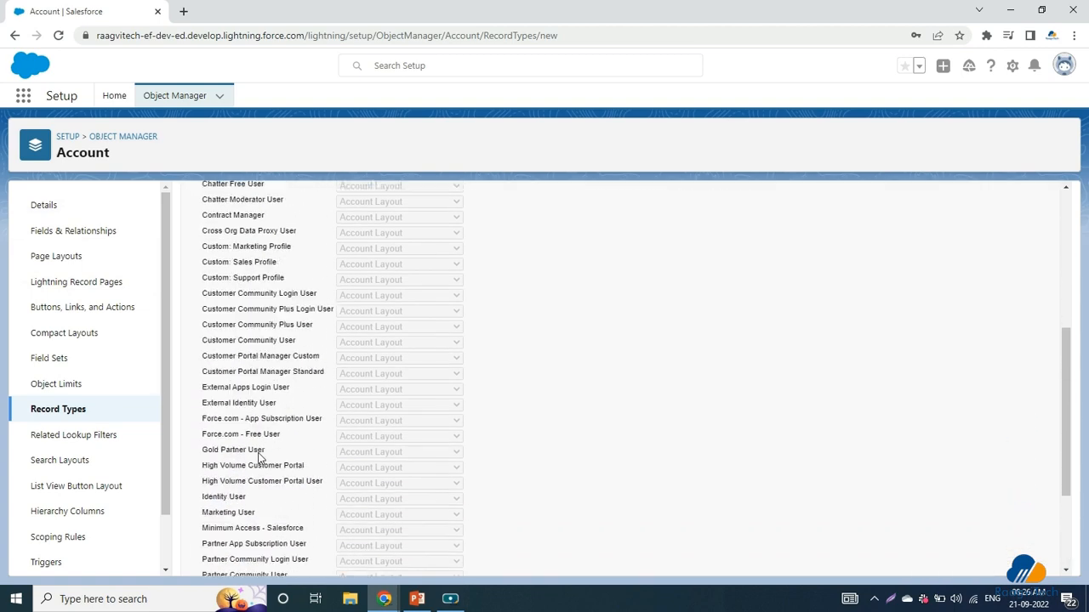
Step: Use per-profile layouts: Account (Marketing) for Standard Platform User, Account (Sales) for Standard User
left_click(209, 391)
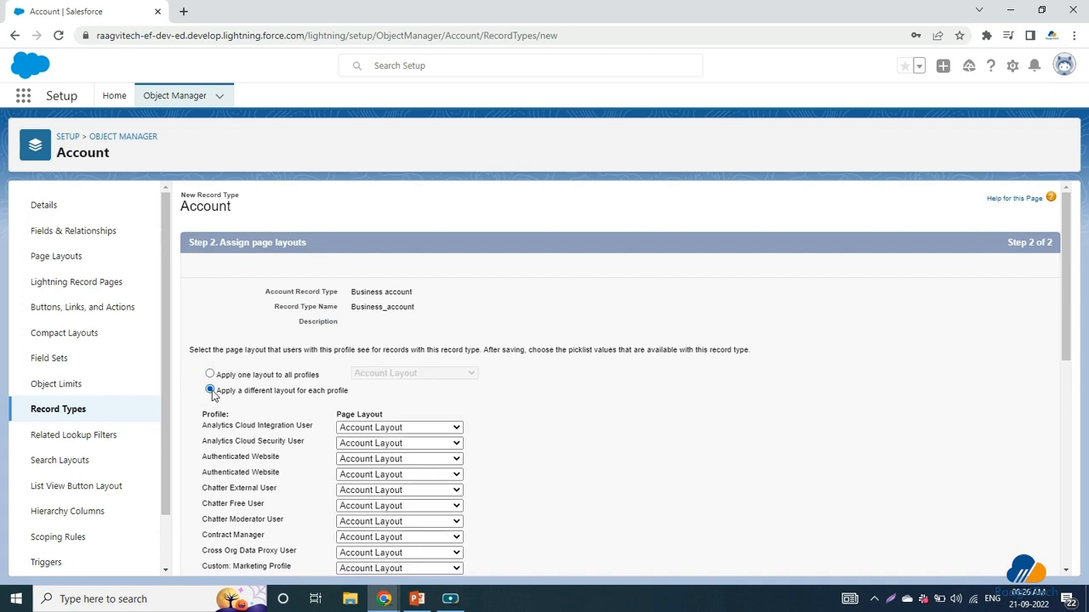
scroll(358, 443, "down", 6)
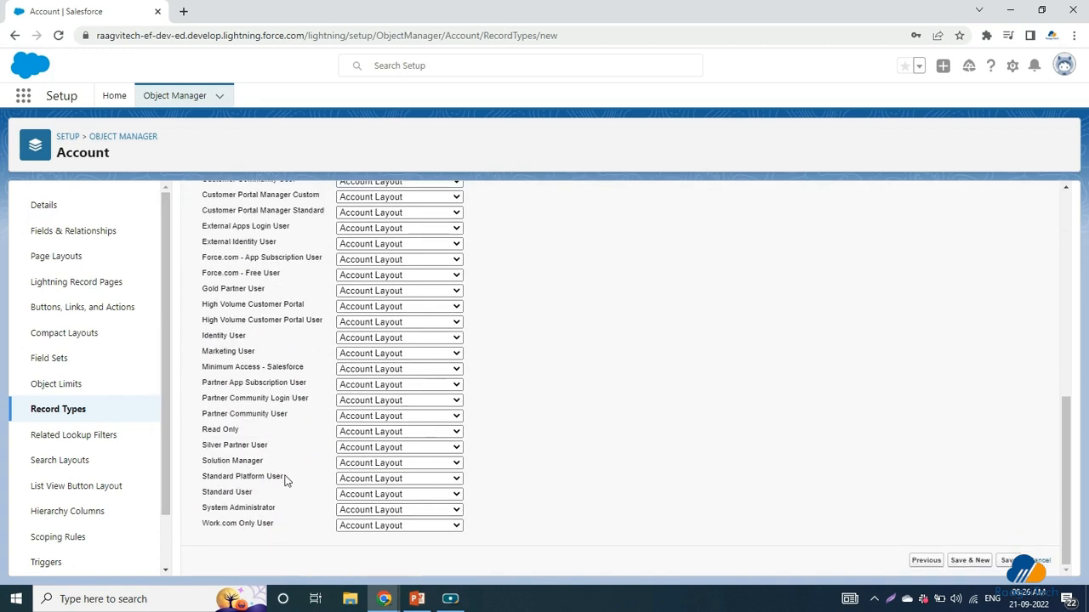
left_click(399, 479)
left_click(404, 493)
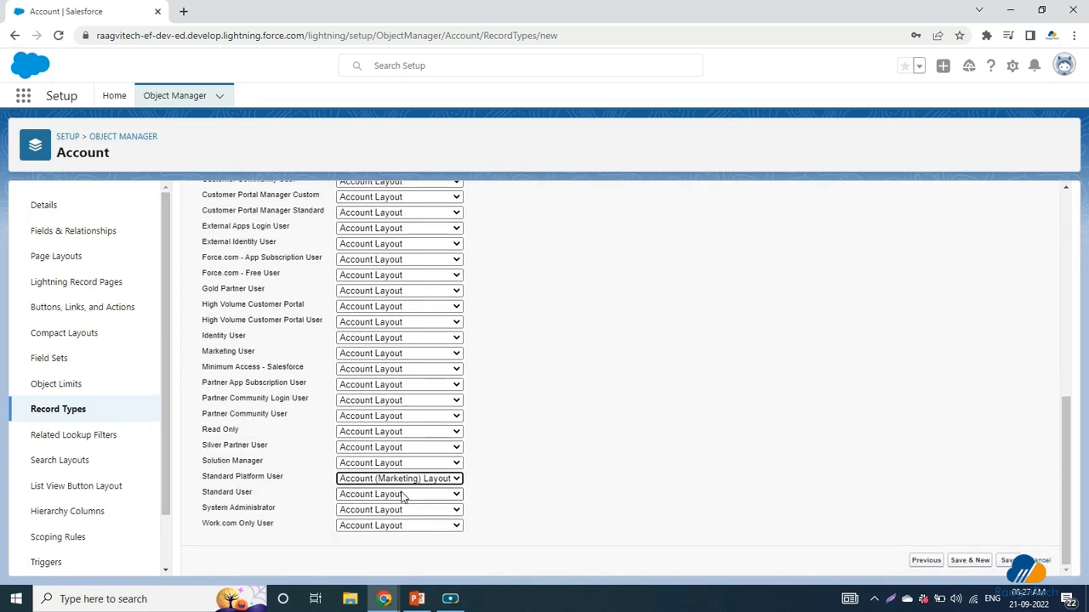
left_click(403, 494)
left_click(407, 518)
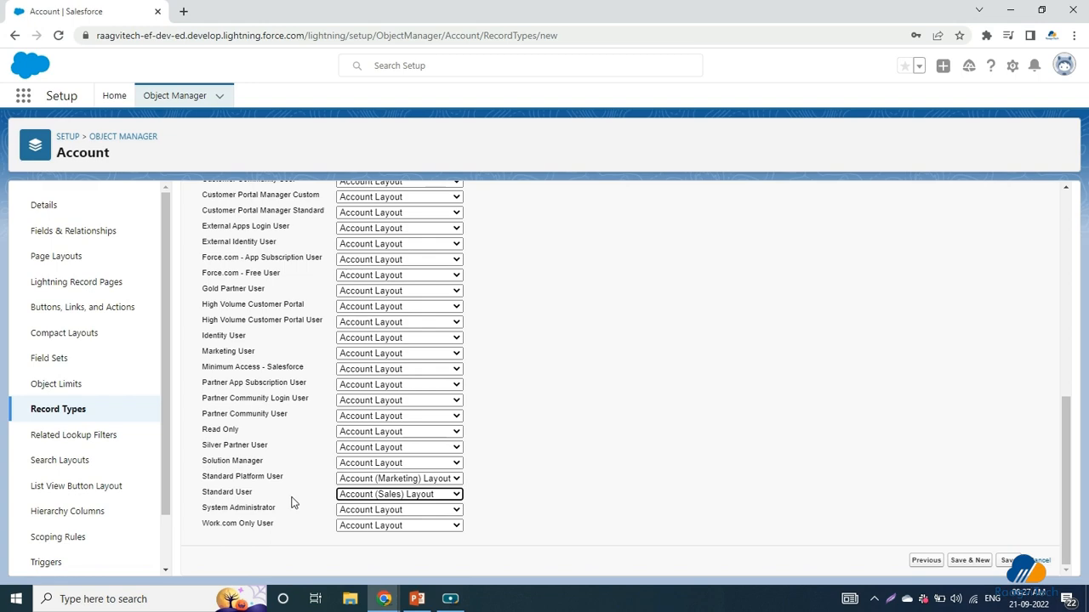
scroll(291, 502, "up", 6)
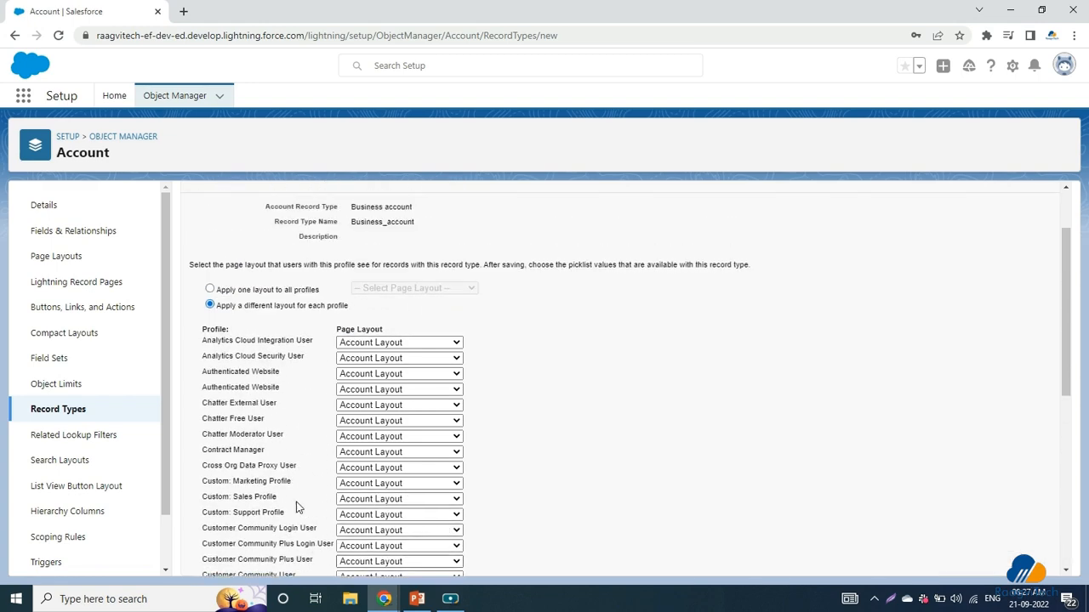
left_click_drag(275, 289, 353, 293)
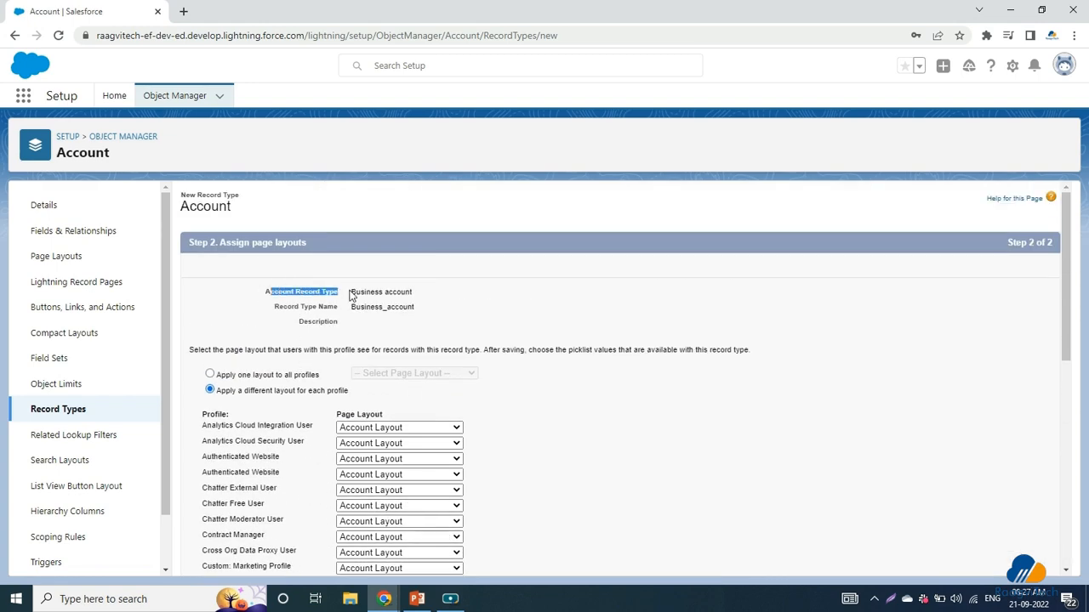
scroll(387, 385, "down", 8)
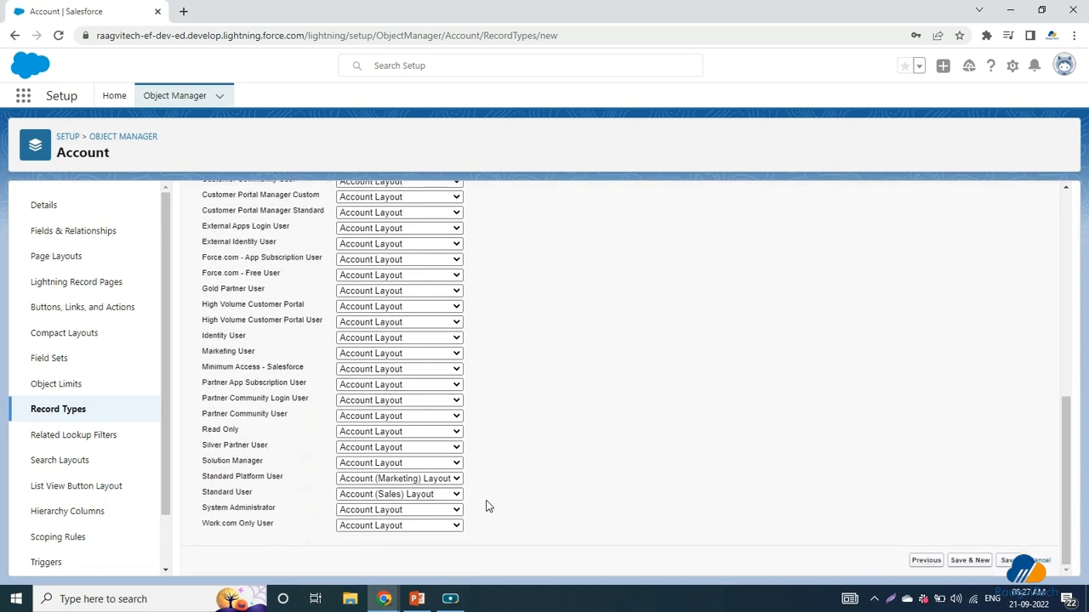
scroll(488, 507, "up", 5)
scroll(484, 497, "down", 5)
scroll(481, 496, "up", 4)
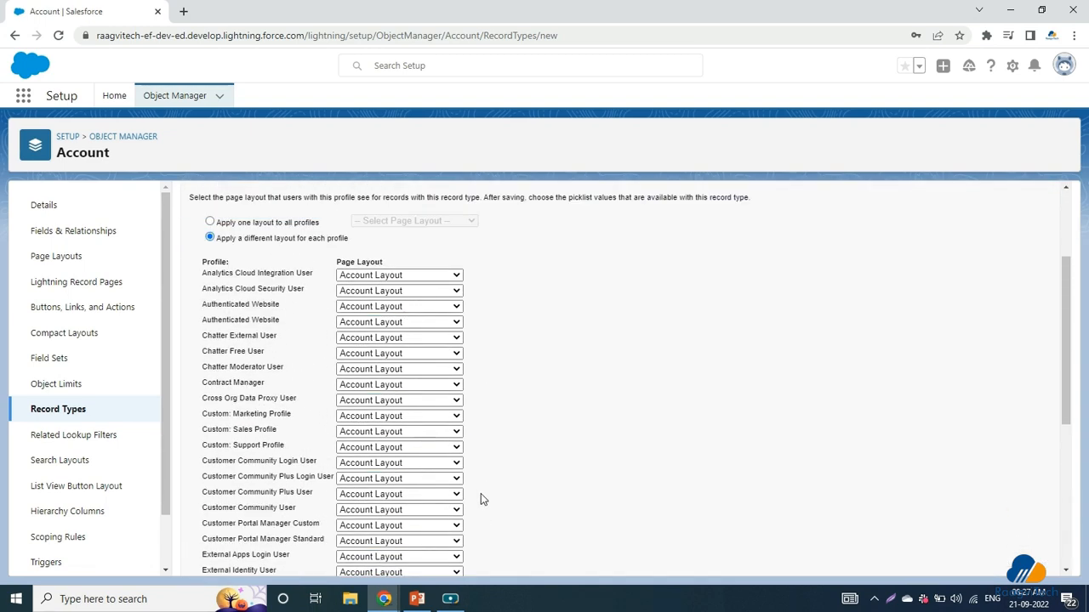
scroll(480, 500, "up", 2)
Step: Revert to one layout for all profiles and set it to Account (Sales) Layout after the save error
left_click(211, 375)
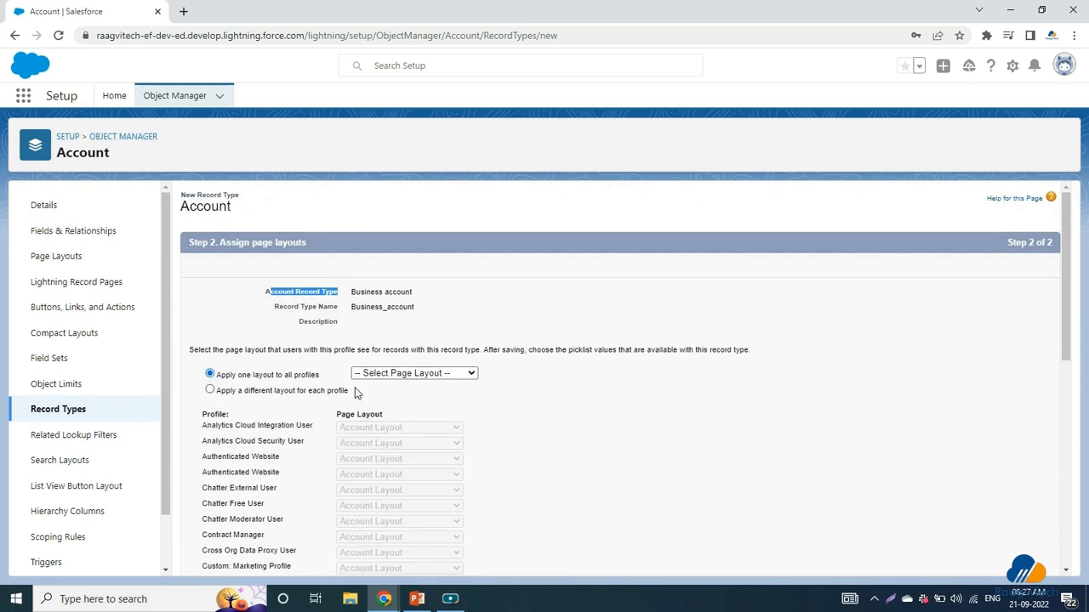
scroll(800, 490, "down", 10)
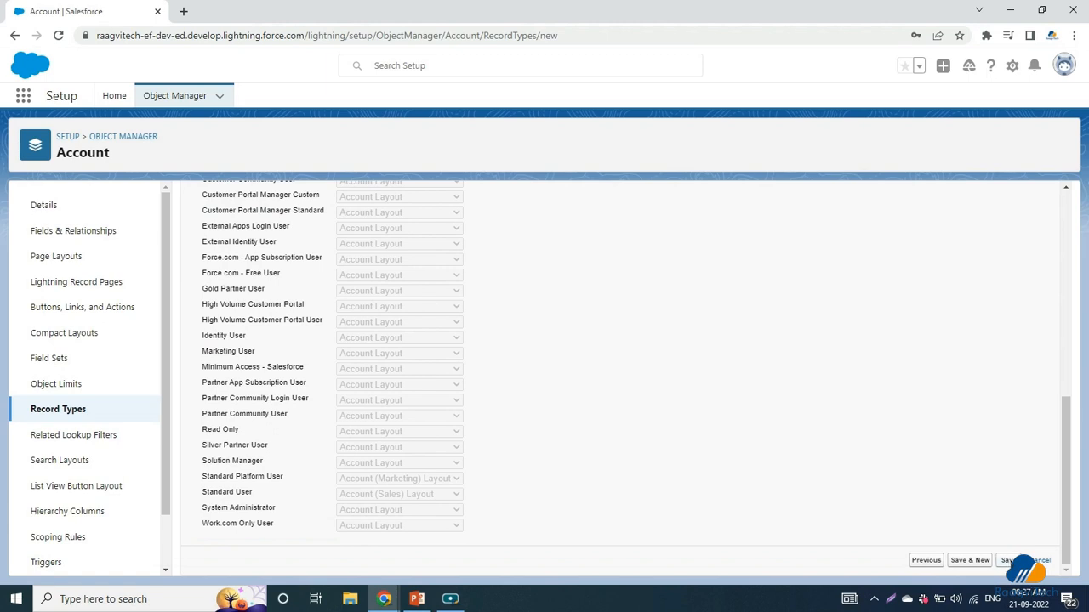
left_click(1009, 560)
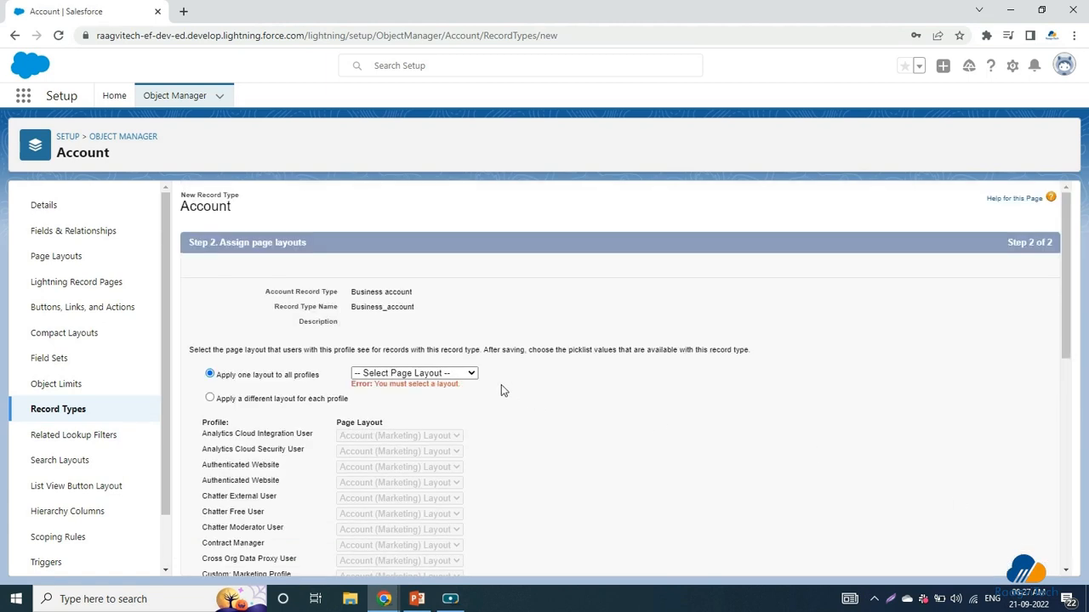
left_click(414, 373)
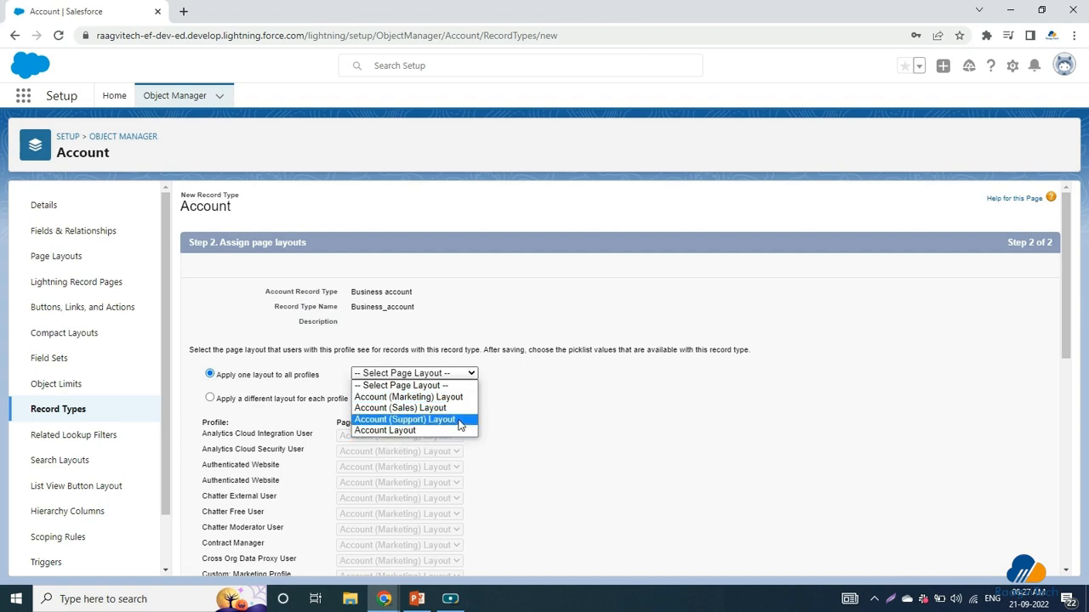
left_click(457, 408)
scroll(1019, 484, "down", 10)
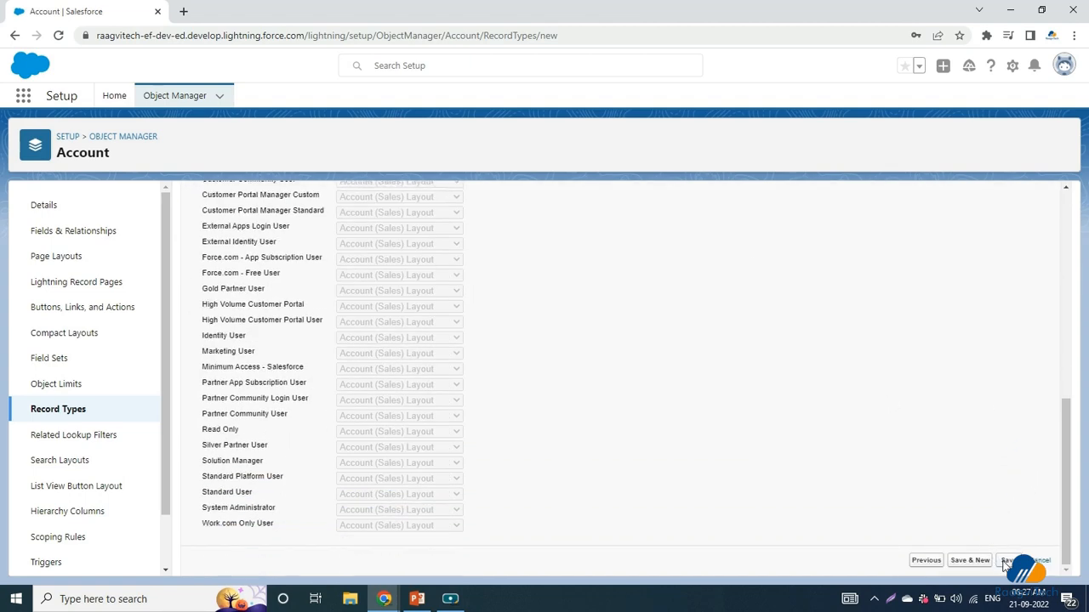
Step: Save the Business account record type and keep its Account Source picklist values
left_click(1007, 561)
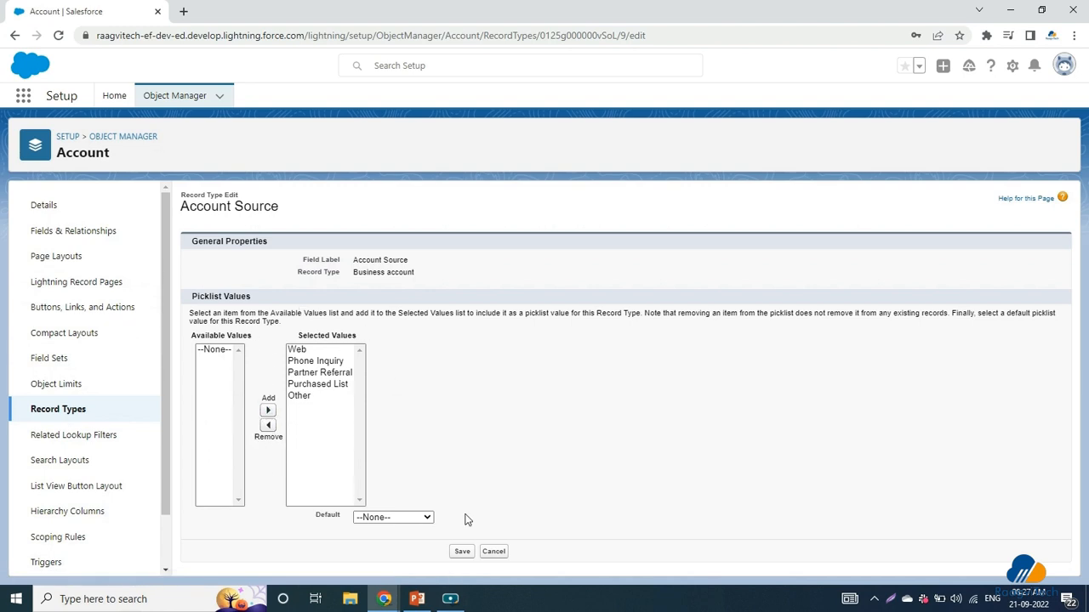
left_click(462, 553)
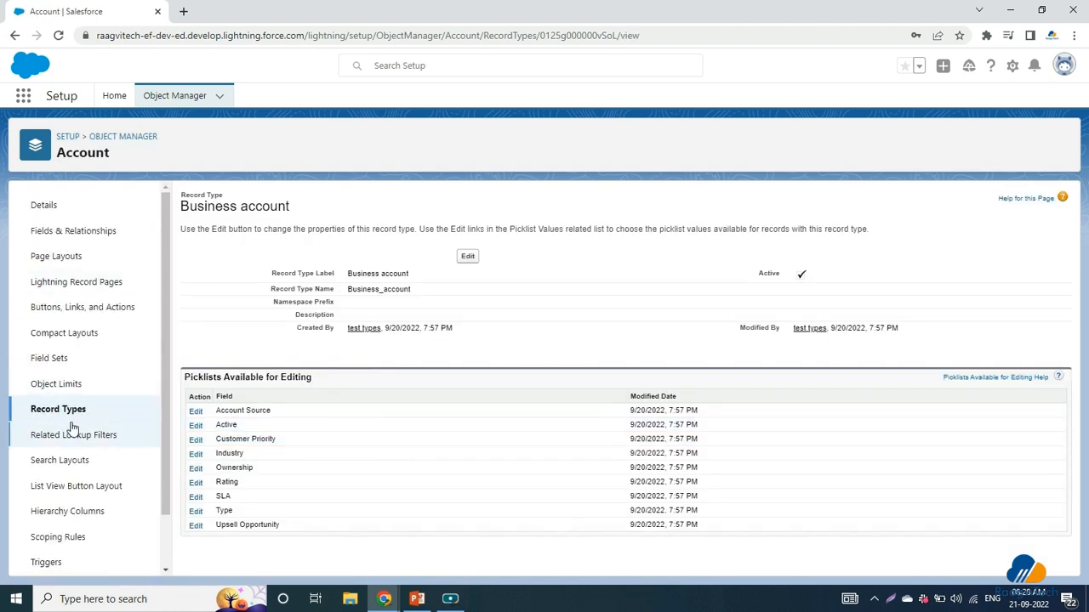
Step: Open Accounts in a new tab via App Launcher search 'acc' and start a new account
left_click(21, 96)
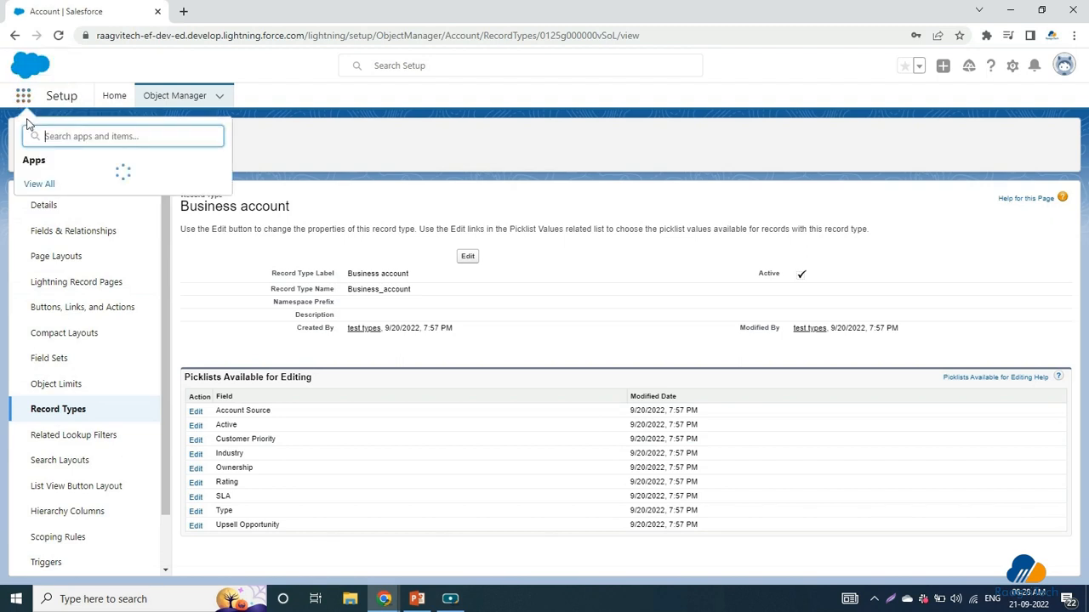
type("acc")
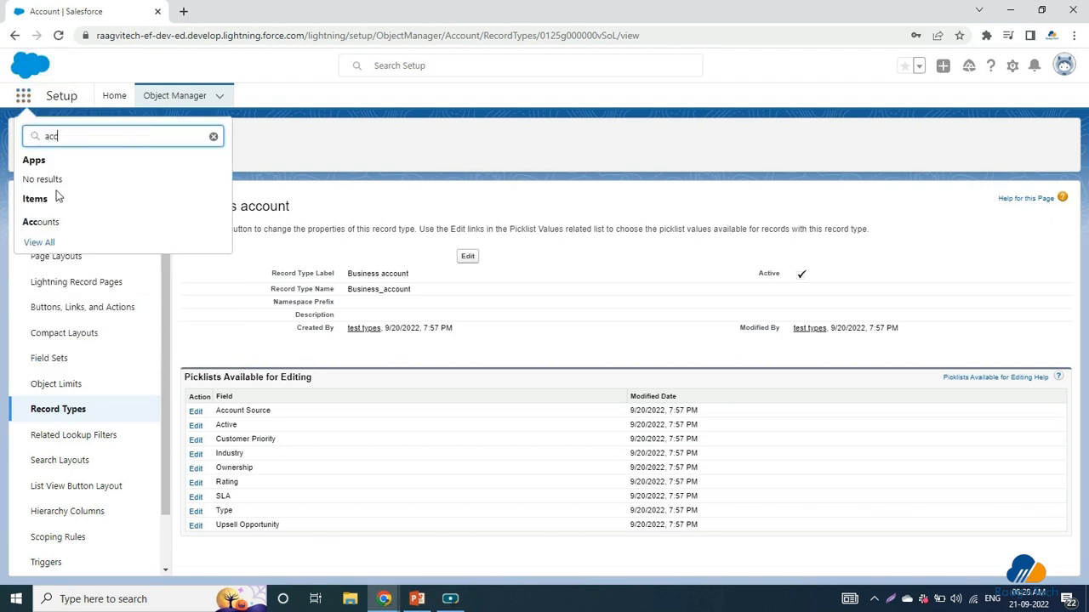
right_click(55, 223)
left_click(94, 232)
left_click(233, 11)
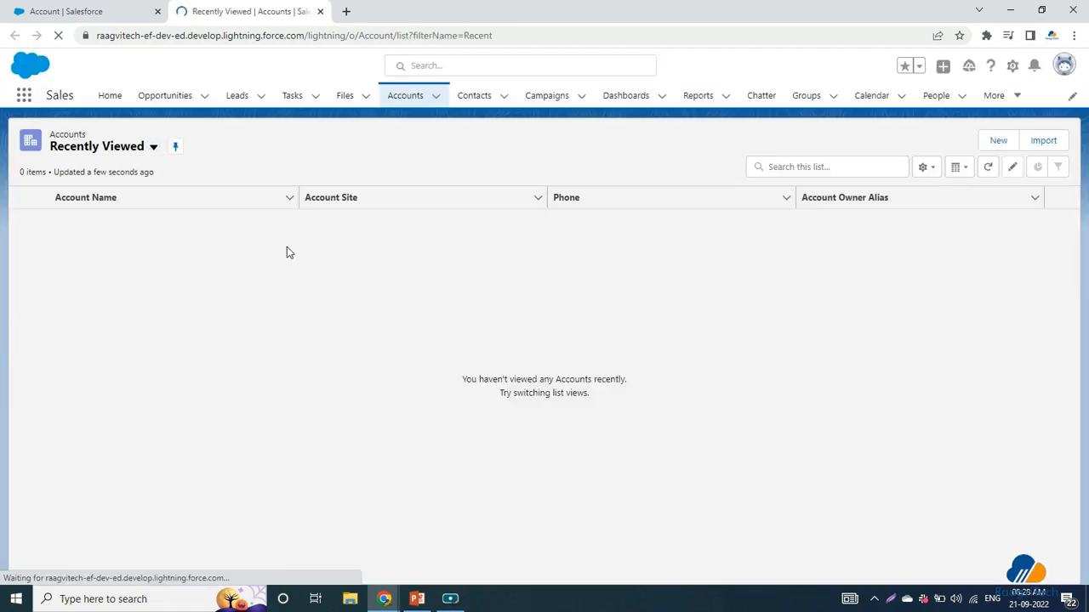
left_click(997, 147)
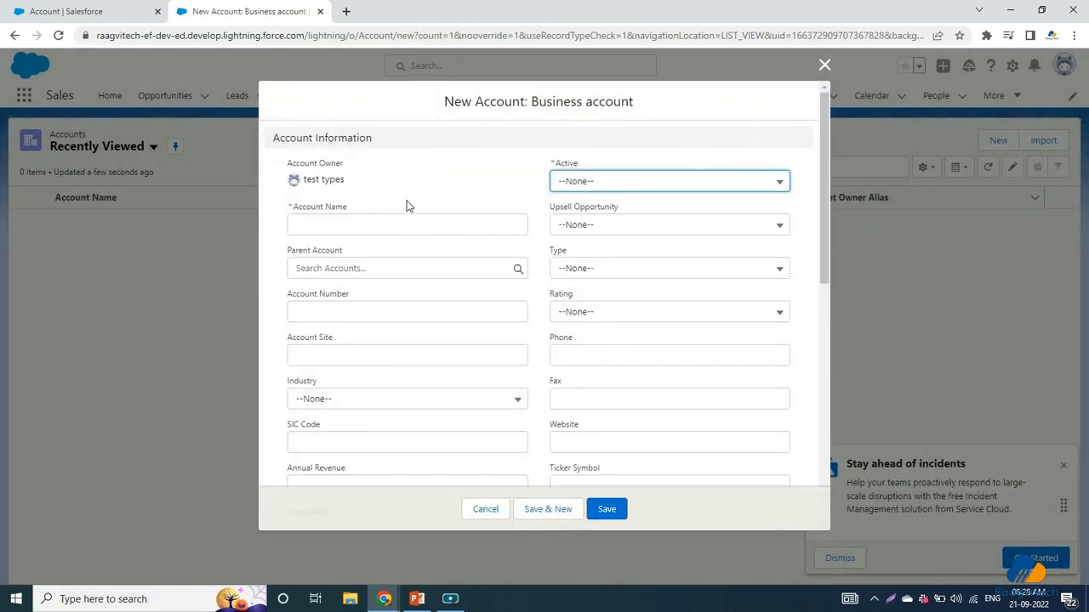
Step: Name the account 'test account' and set Active to Yes
left_click(371, 226)
type("te")
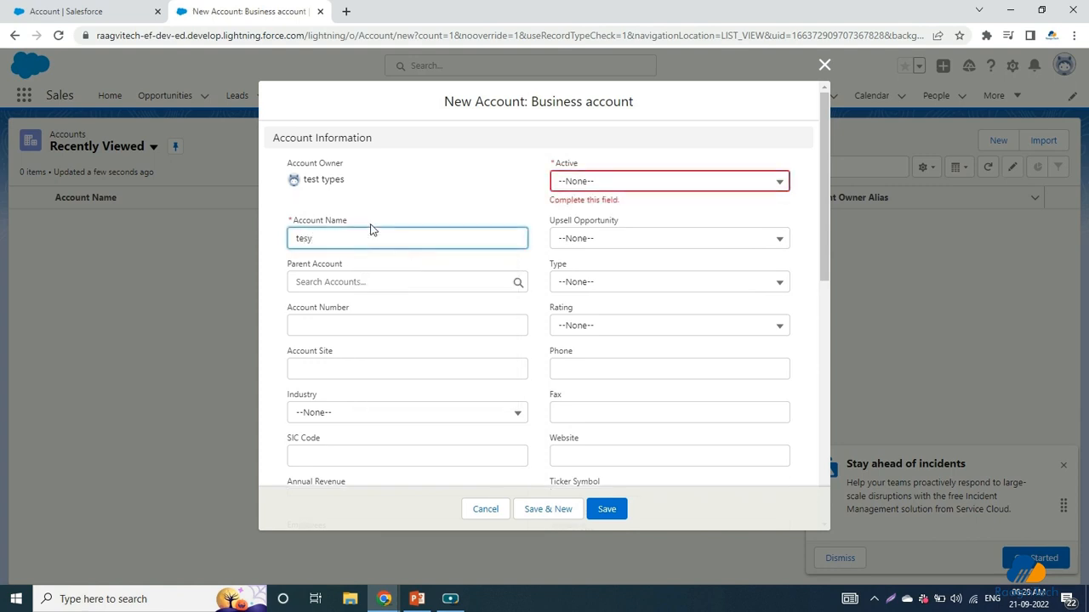
type("st account")
left_click(584, 179)
left_click(600, 256)
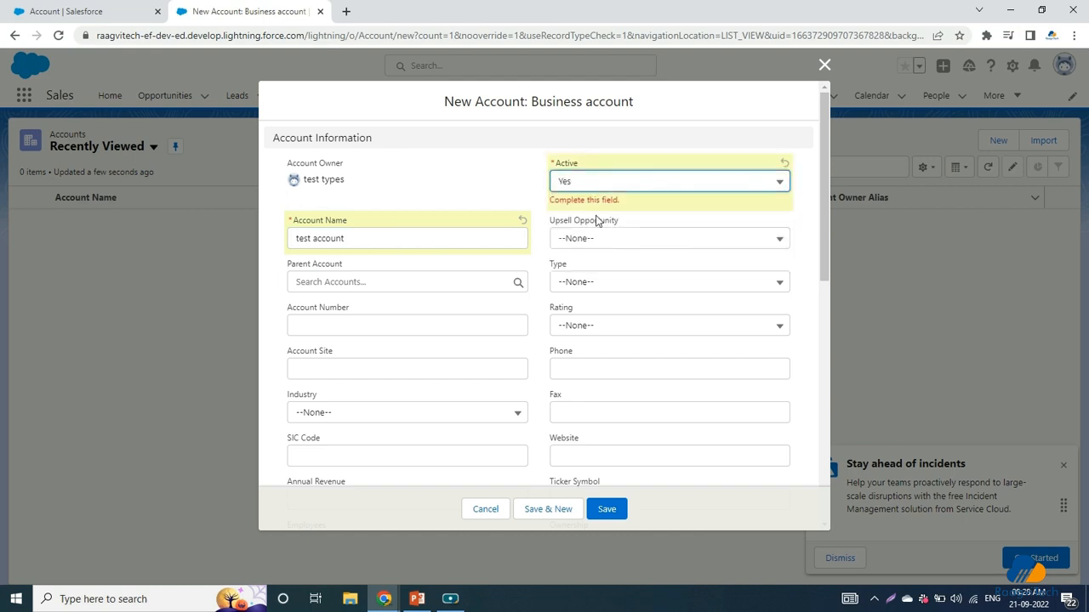
left_click_drag(296, 228, 353, 221)
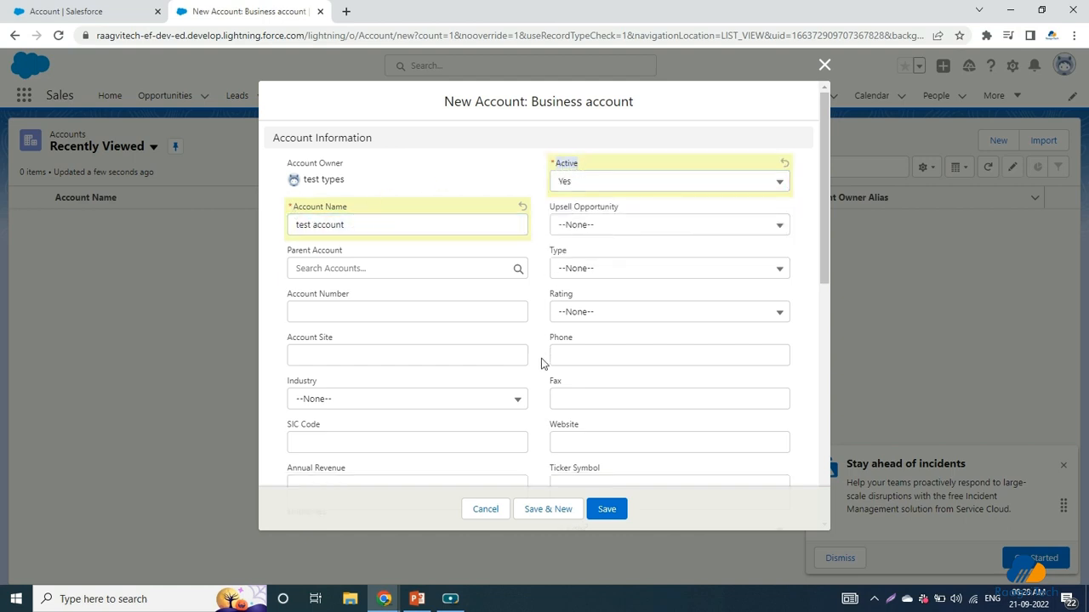
Step: Set SLA to Gold expiring 9/29/2022 and enter the SLA serial number
scroll(543, 398, "down", 2)
scroll(543, 399, "down", 5)
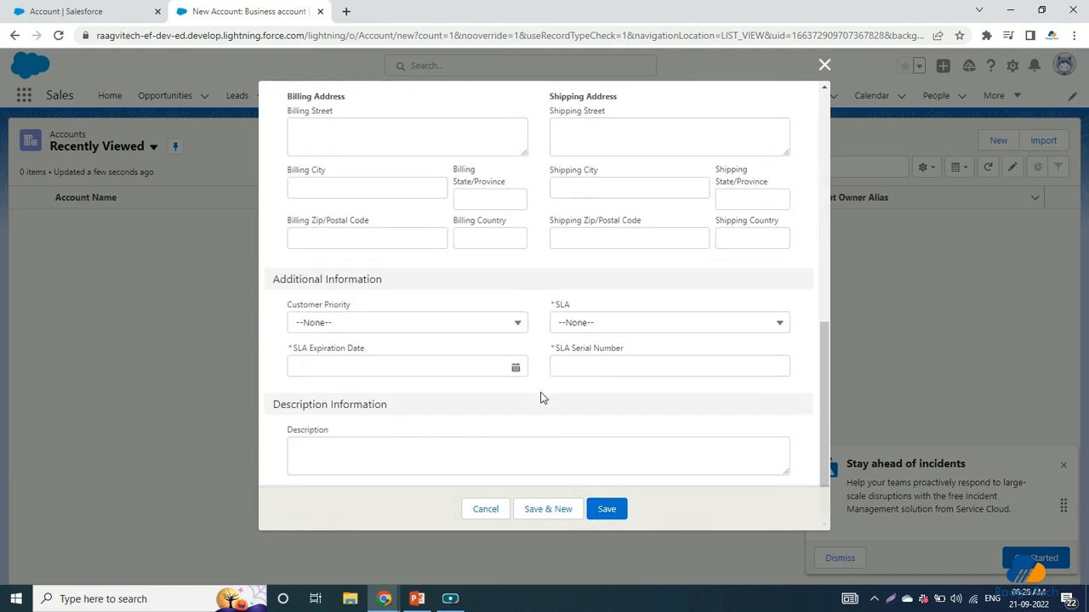
scroll(543, 398, "up", 2)
scroll(543, 398, "down", 2)
left_click(366, 313)
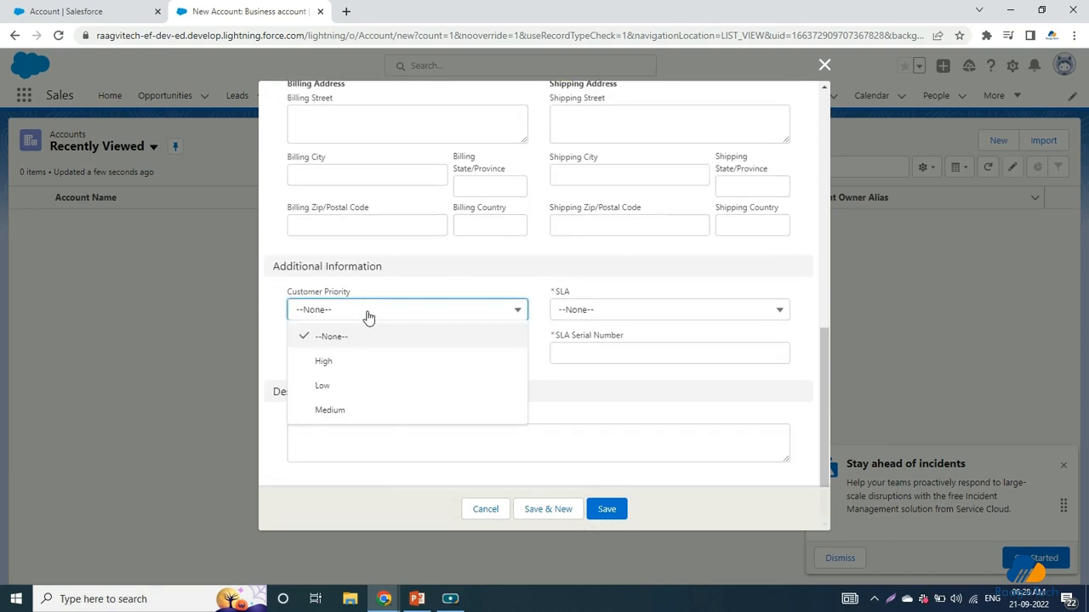
left_click(628, 313)
left_click(618, 365)
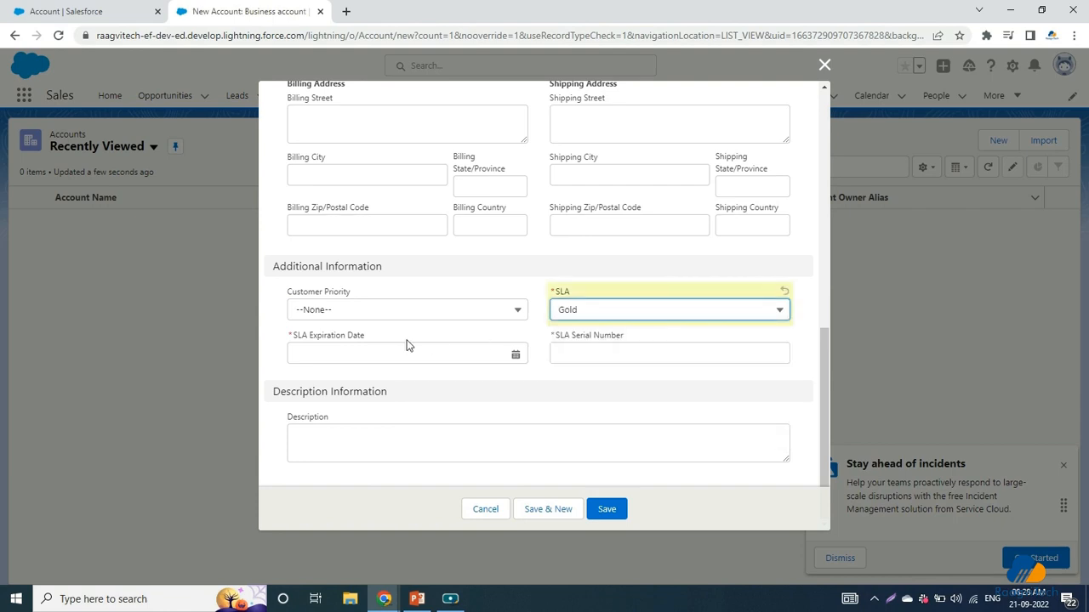
left_click(408, 344)
left_click(464, 285)
left_click(602, 360)
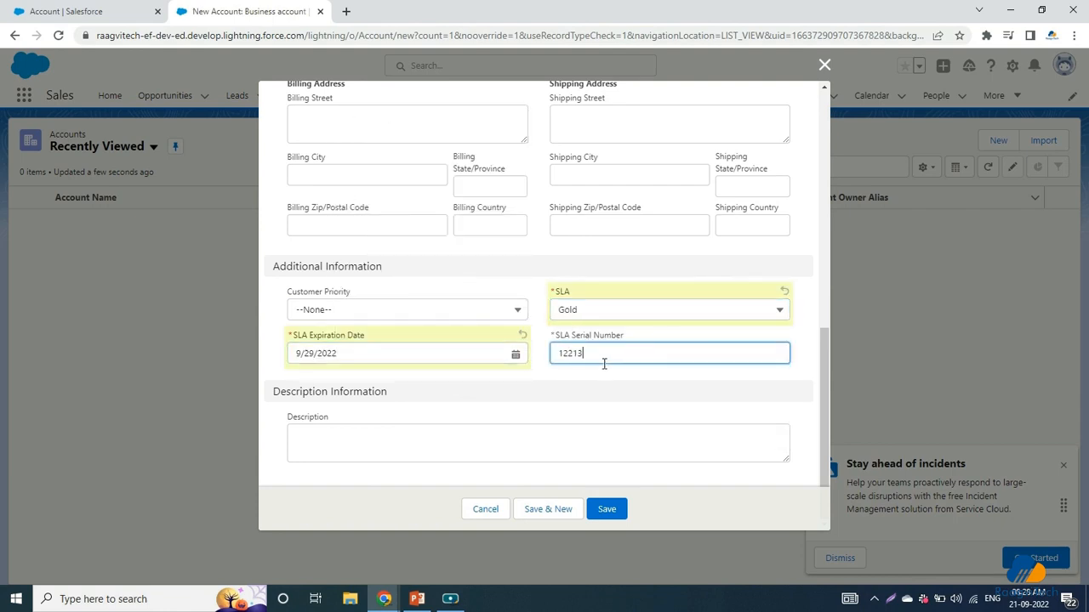
scroll(608, 399, "up", 10)
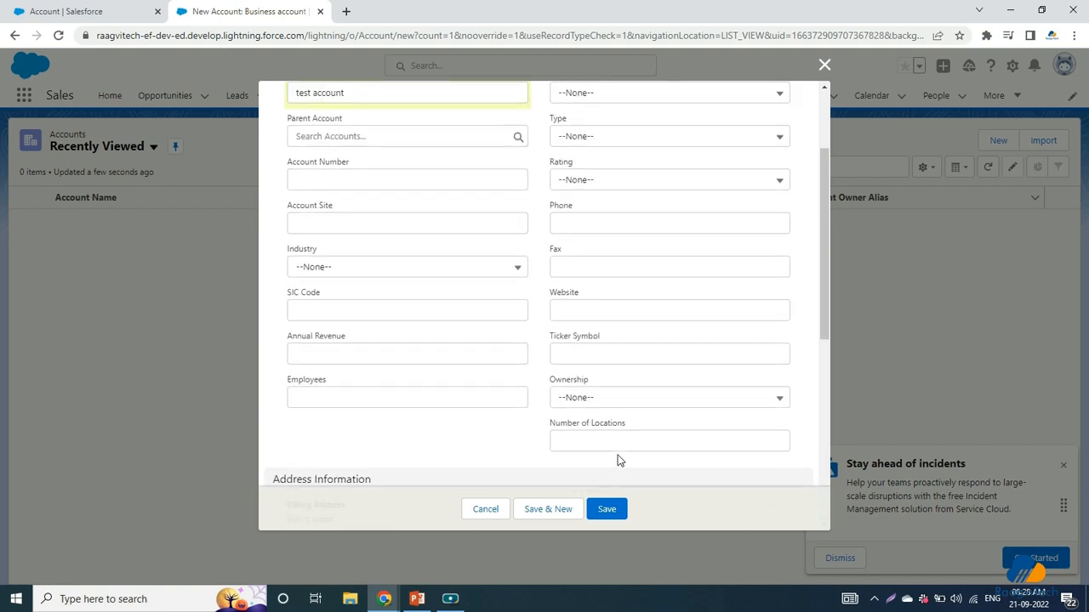
scroll(610, 430, "down", 2)
scroll(611, 432, "up", 2)
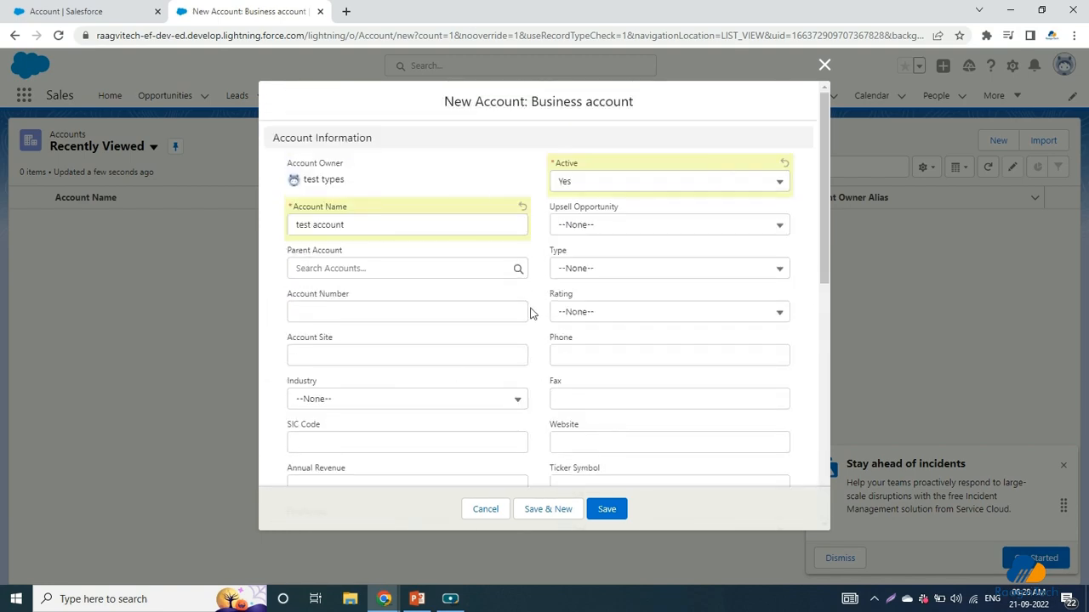
scroll(578, 358, "down", 10)
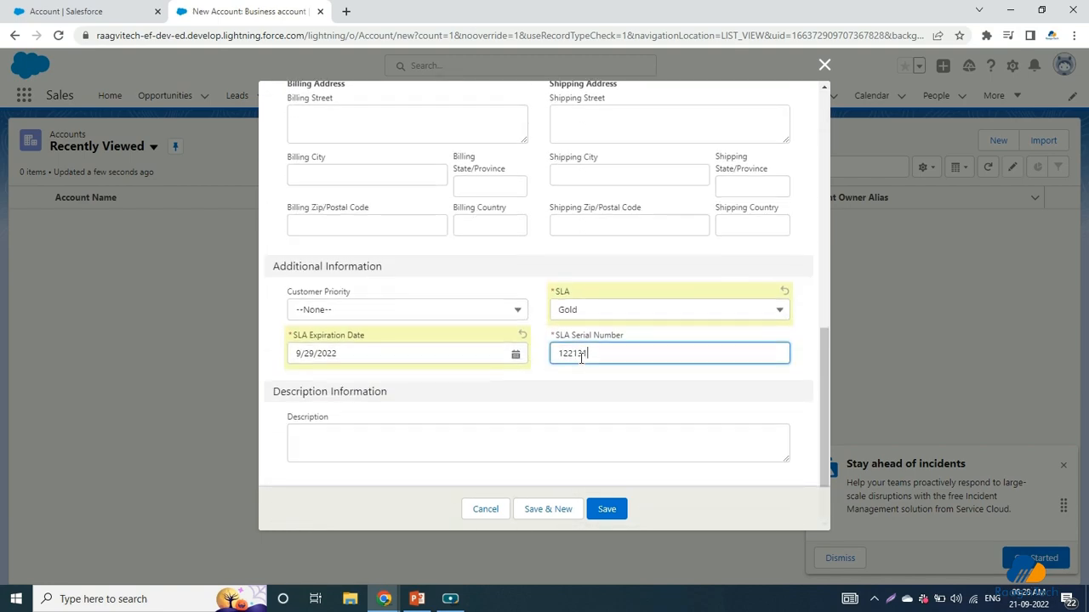
scroll(581, 358, "up", 10)
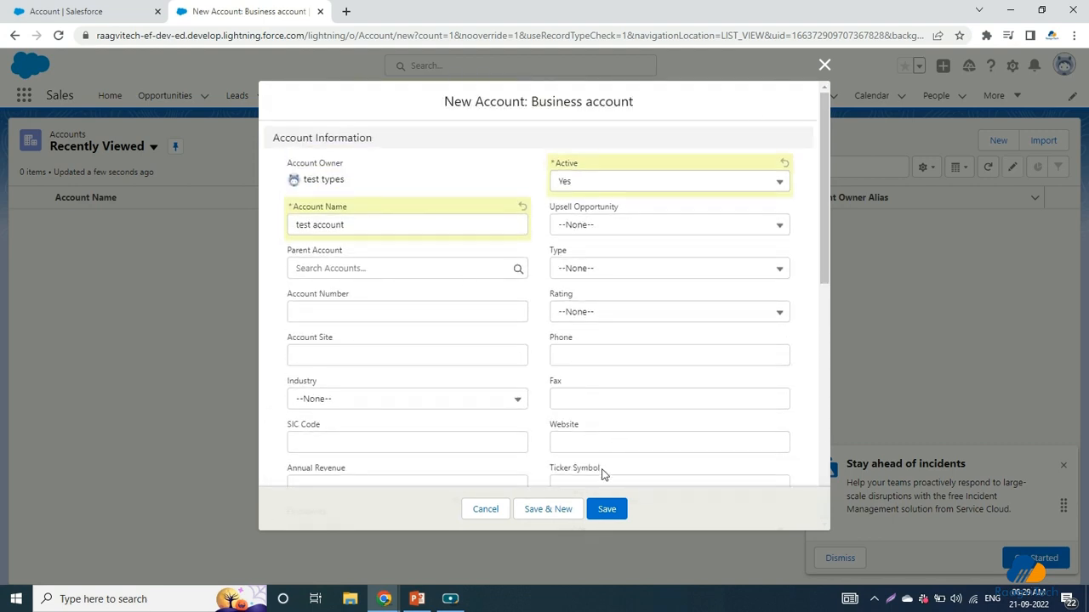
Step: Save the test account, review its Details, and go back to the Accounts list
left_click(612, 509)
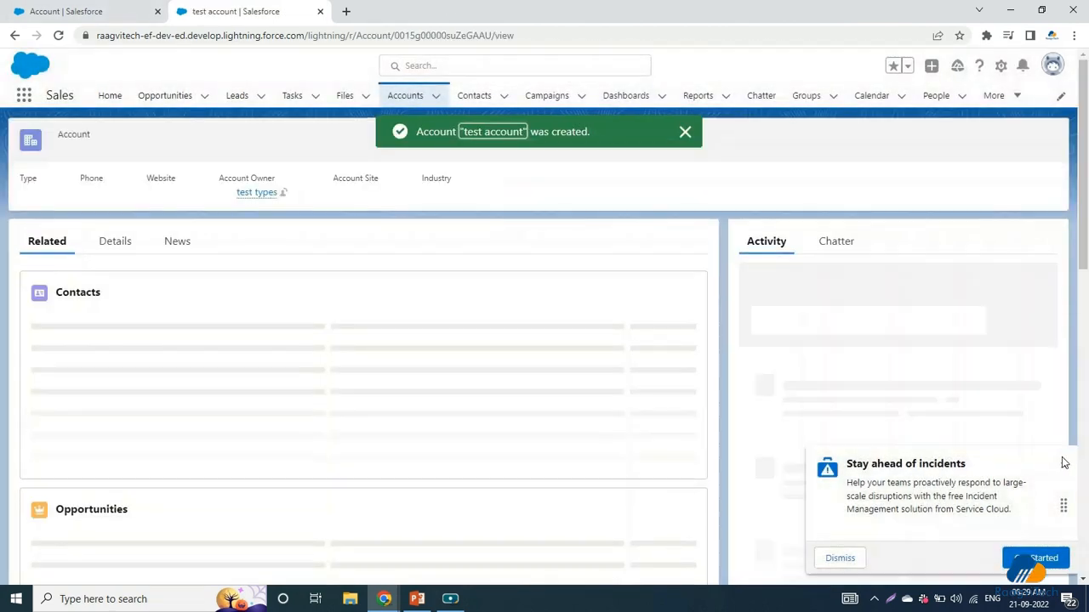
left_click(119, 247)
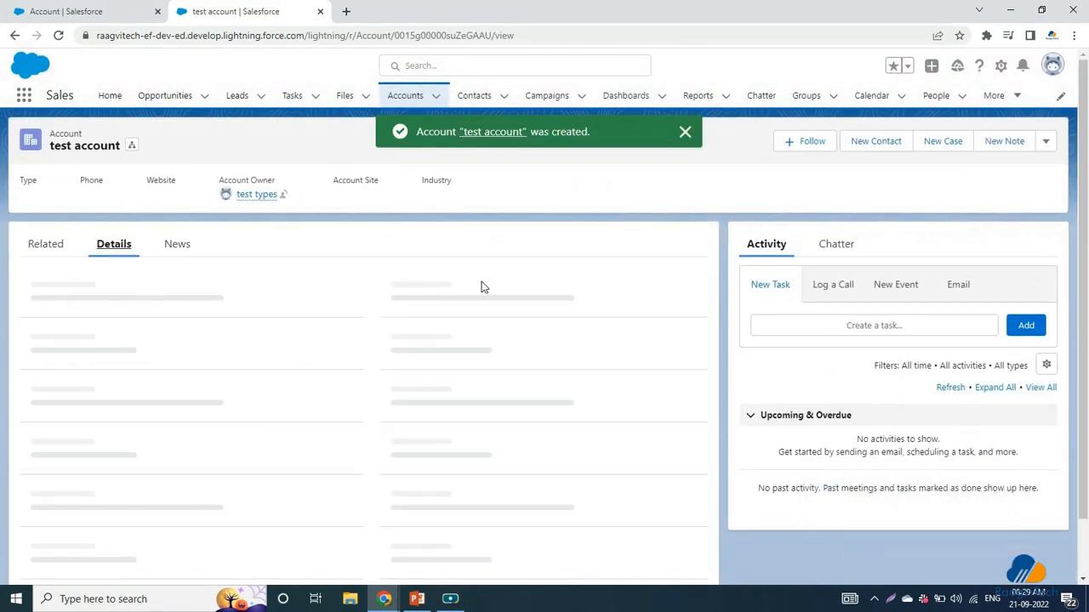
scroll(306, 435, "down", 3)
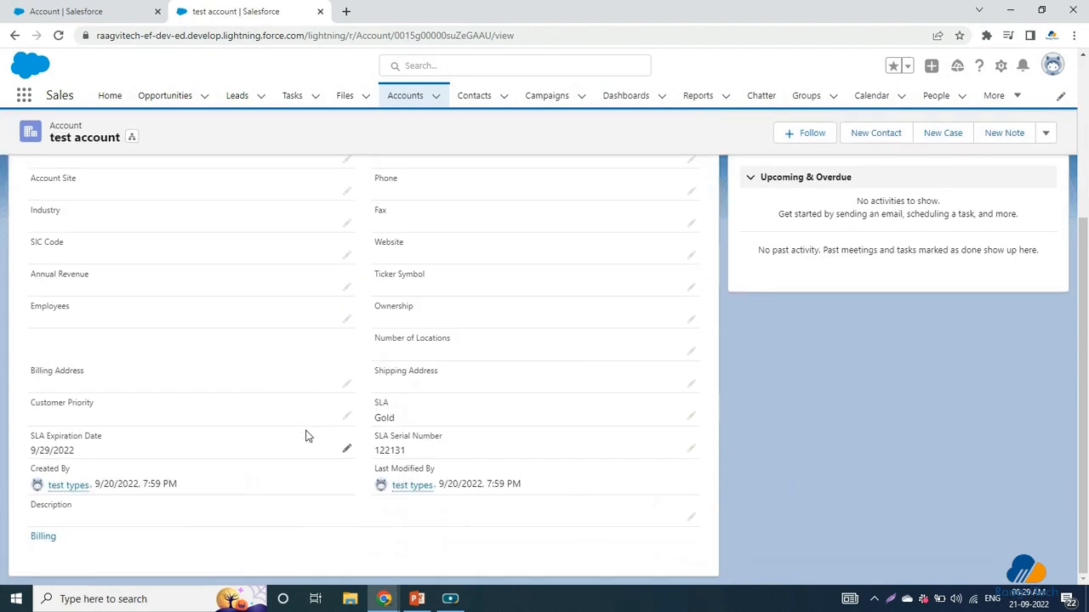
scroll(306, 435, "up", 5)
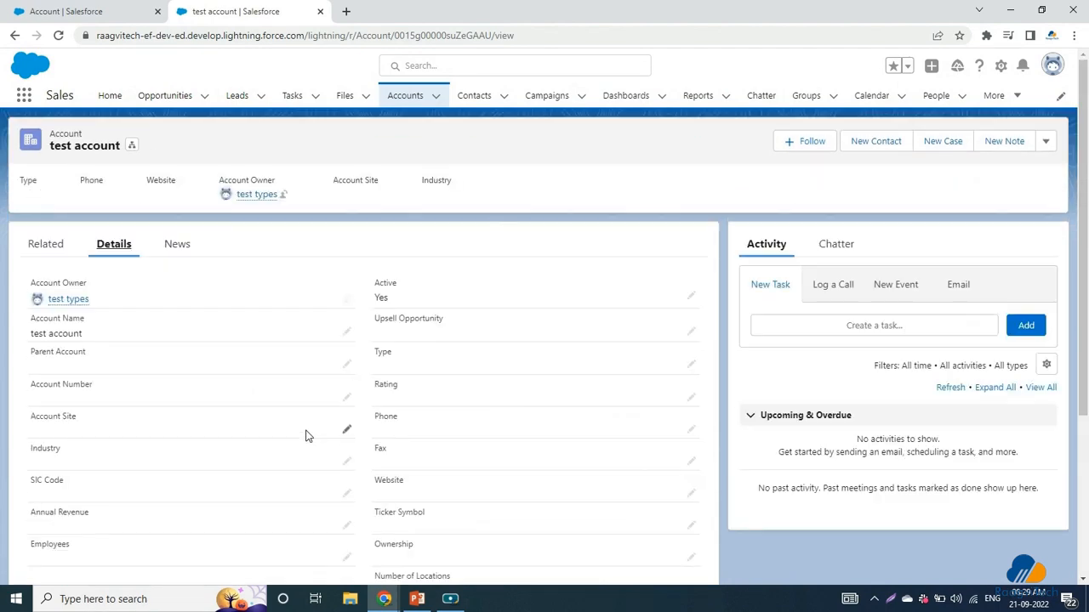
left_click(407, 96)
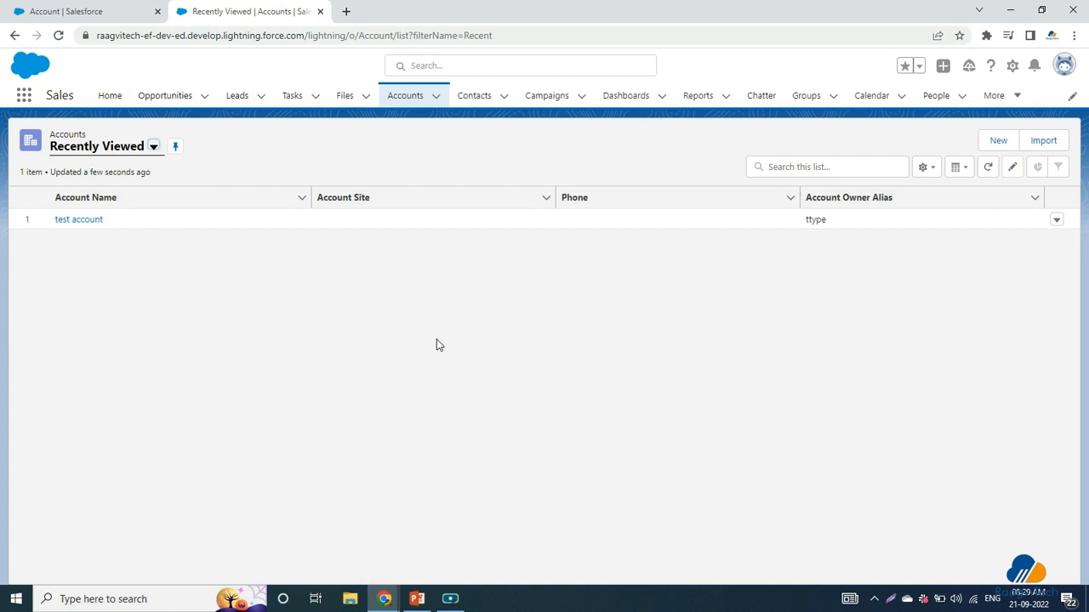
Step: Back in Setup, start another new record type under Account's Record Types
left_click(98, 7)
left_click(213, 136)
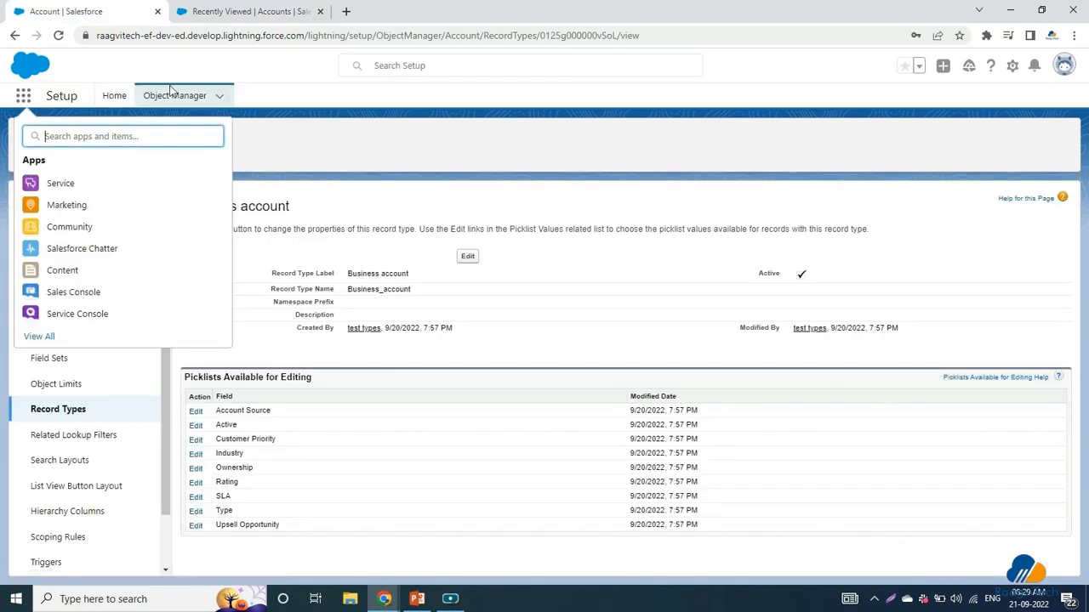
left_click(203, 97)
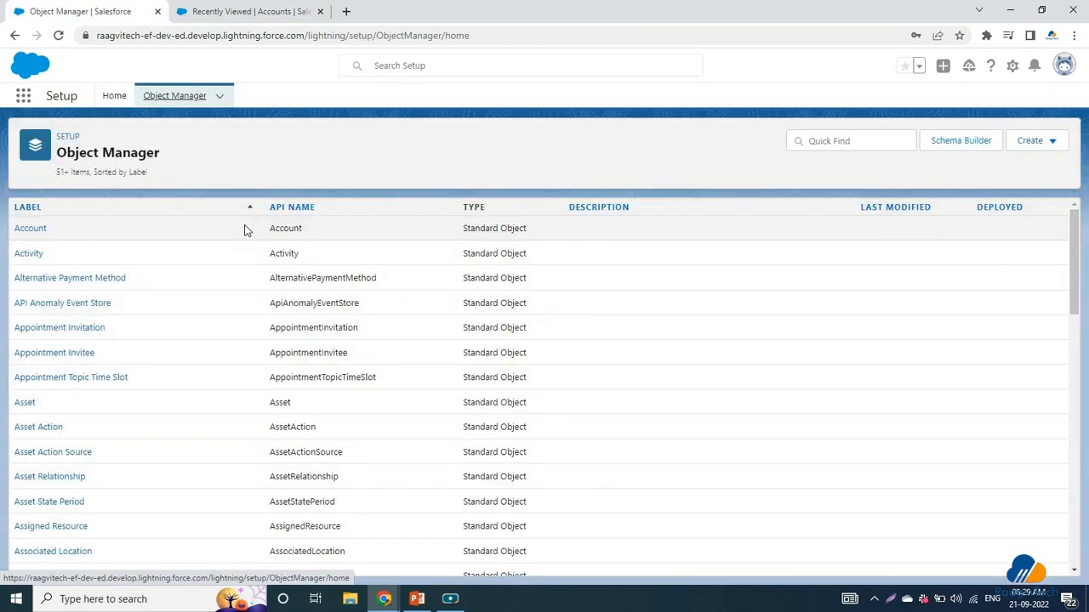
left_click(33, 227)
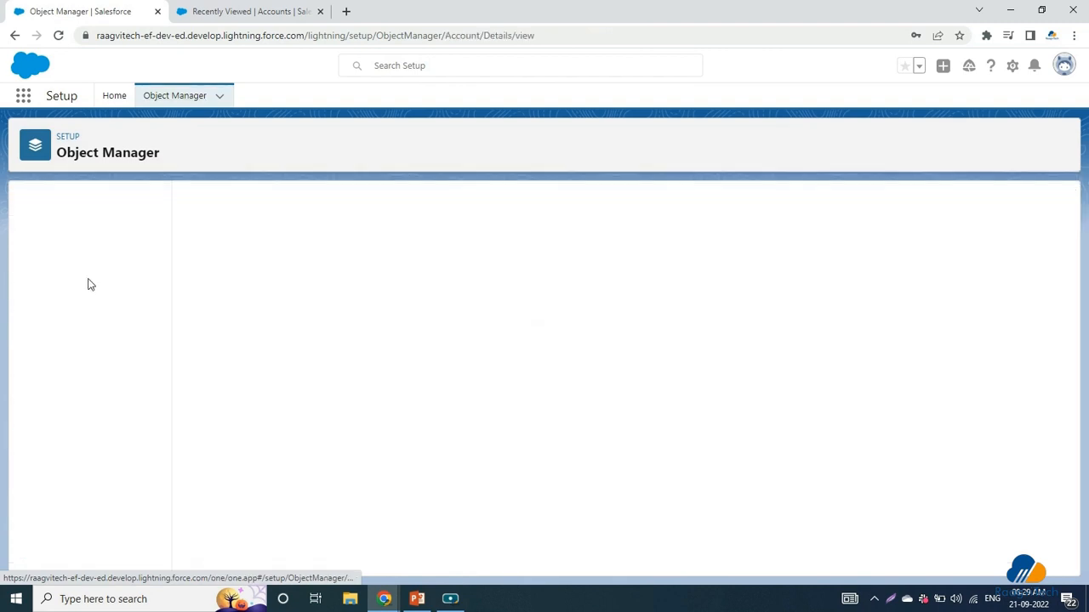
left_click(56, 411)
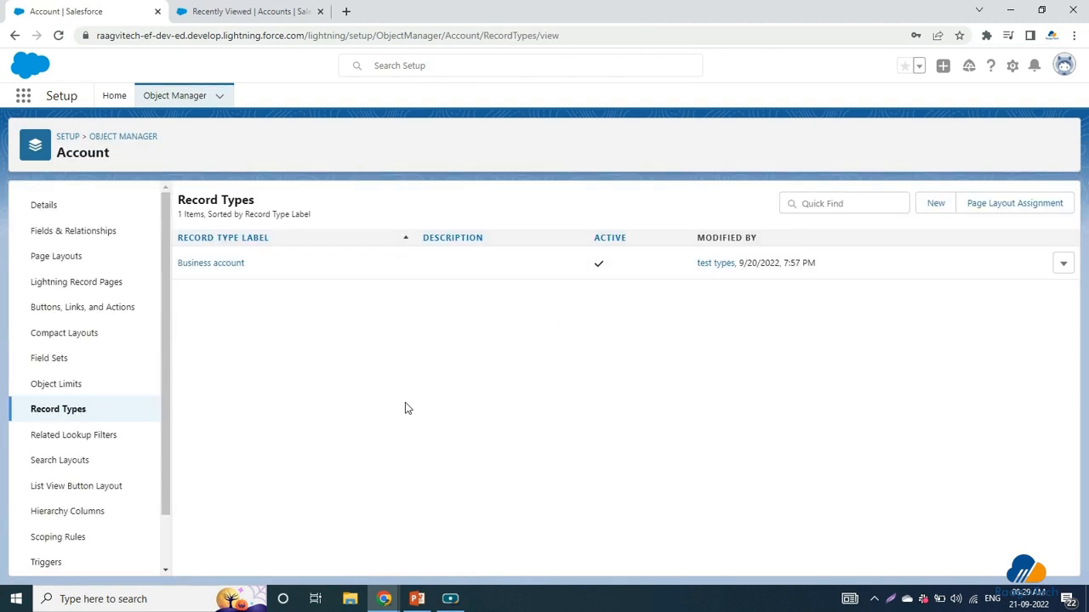
left_click(931, 205)
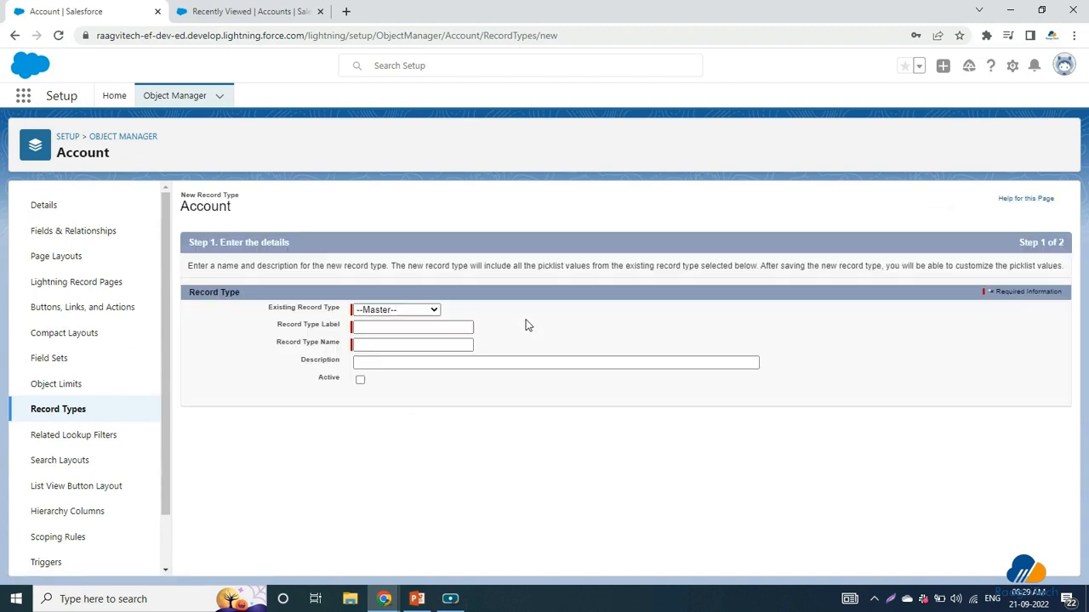
Step: Label the record type 'person account' so its name becomes person_account
left_click(416, 336)
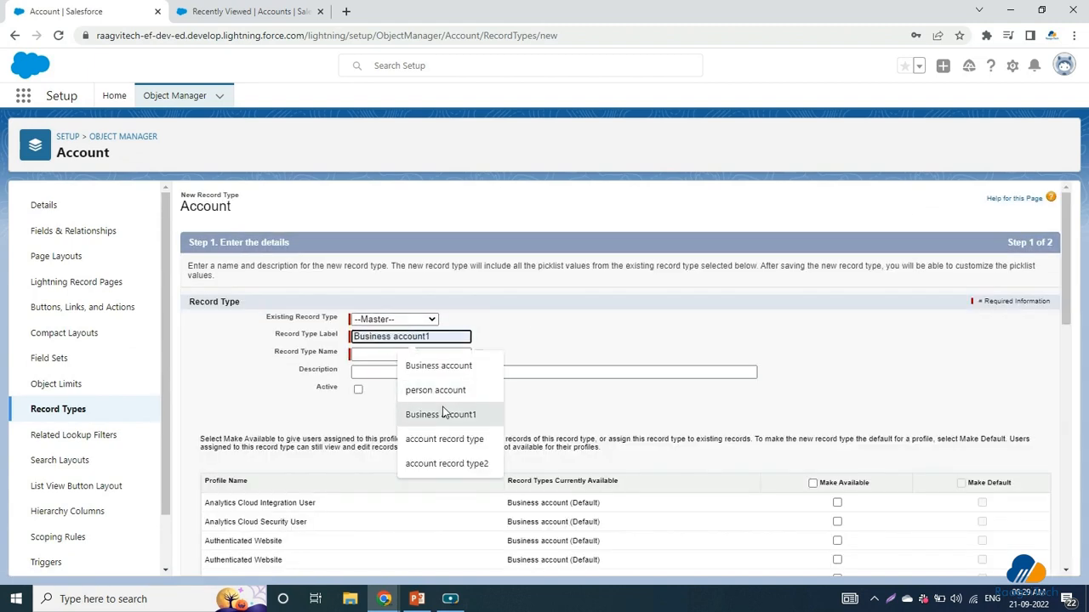
left_click(438, 389)
left_click(432, 355)
left_click(453, 408)
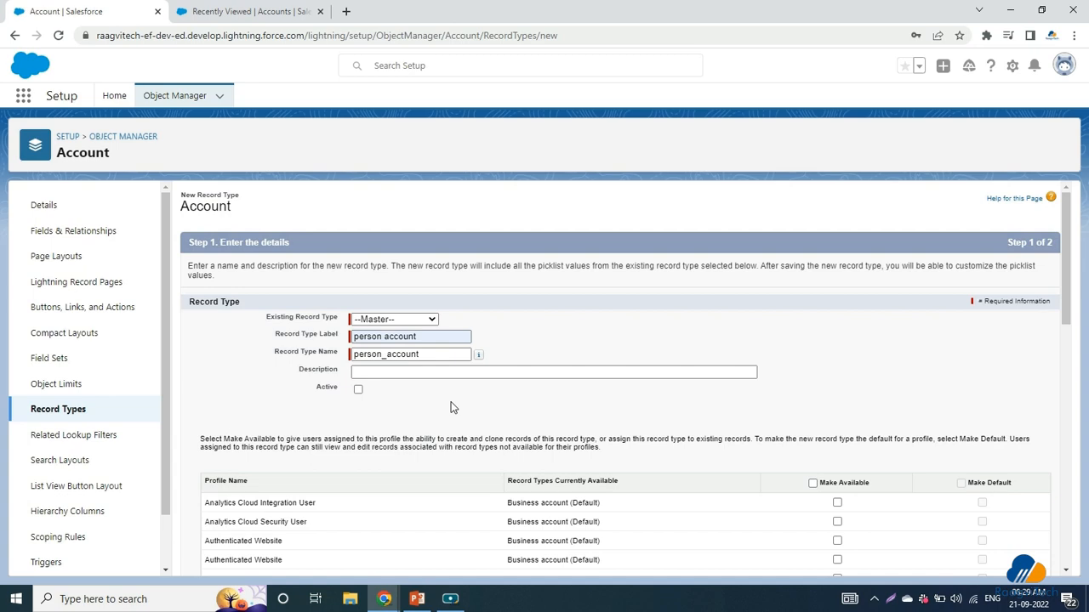
Step: Make it available to System Administrator, Standard User and Standard Platform User
scroll(453, 408, "down", 1)
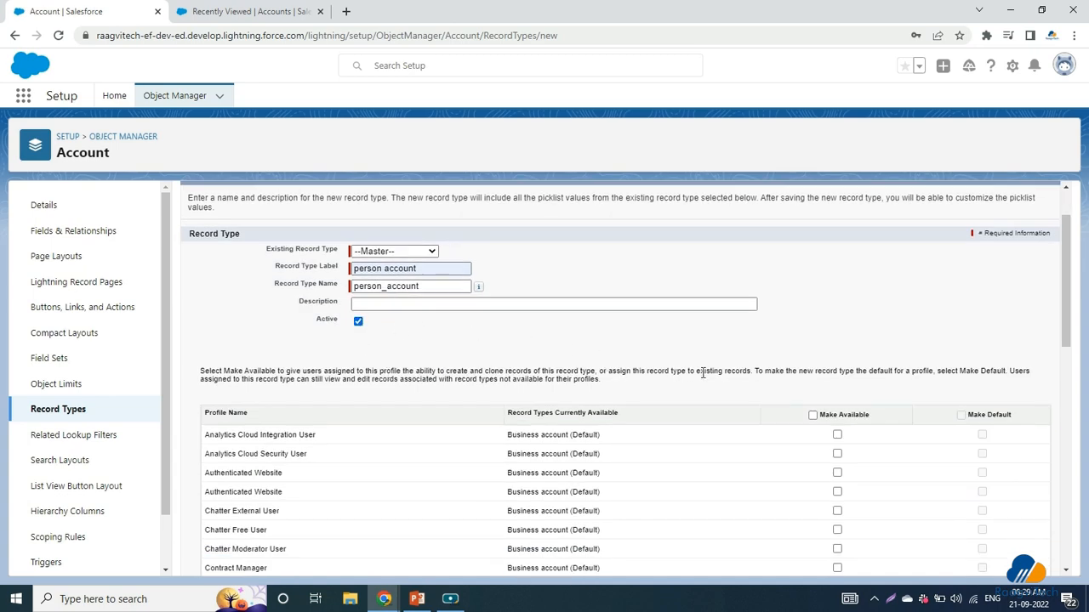
scroll(703, 374, "down", 2)
scroll(703, 374, "up", 2)
scroll(703, 374, "down", 2)
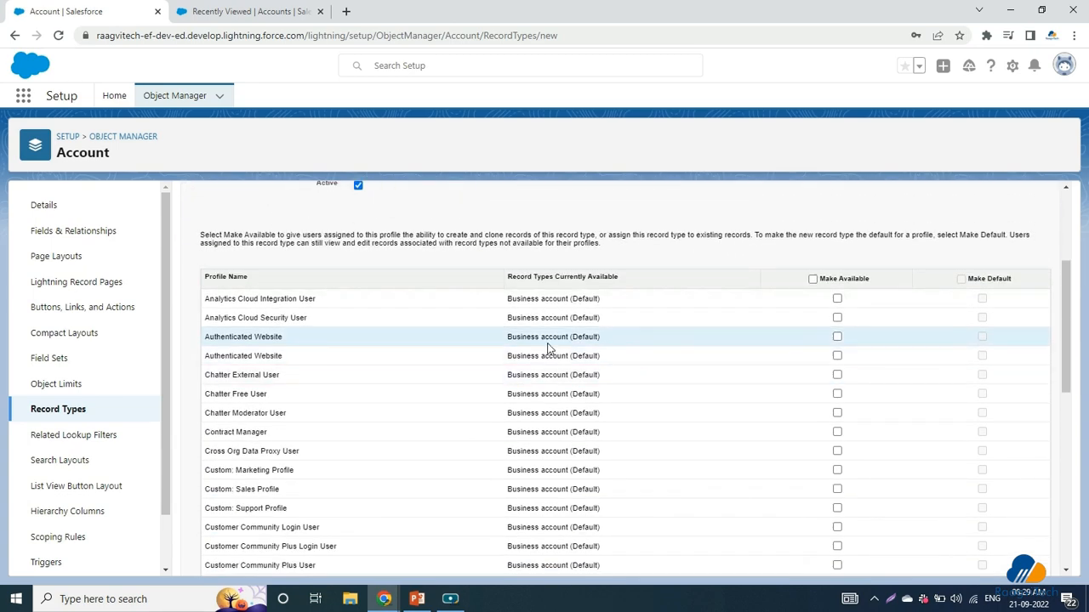
scroll(549, 349, "down", 4)
scroll(256, 289, "down", 4)
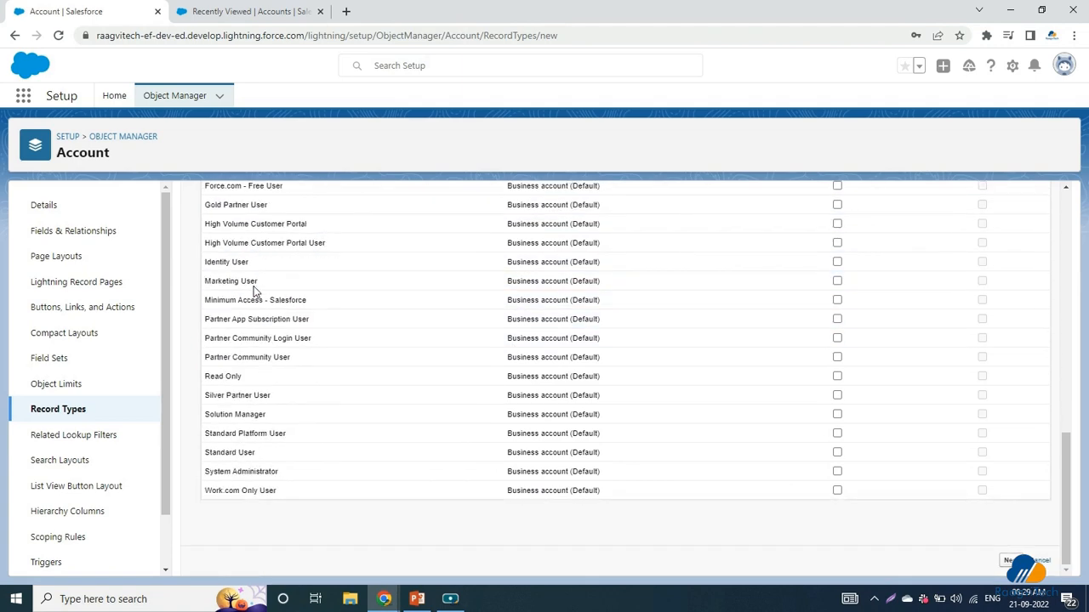
scroll(290, 361, "up", 2)
scroll(292, 361, "down", 2)
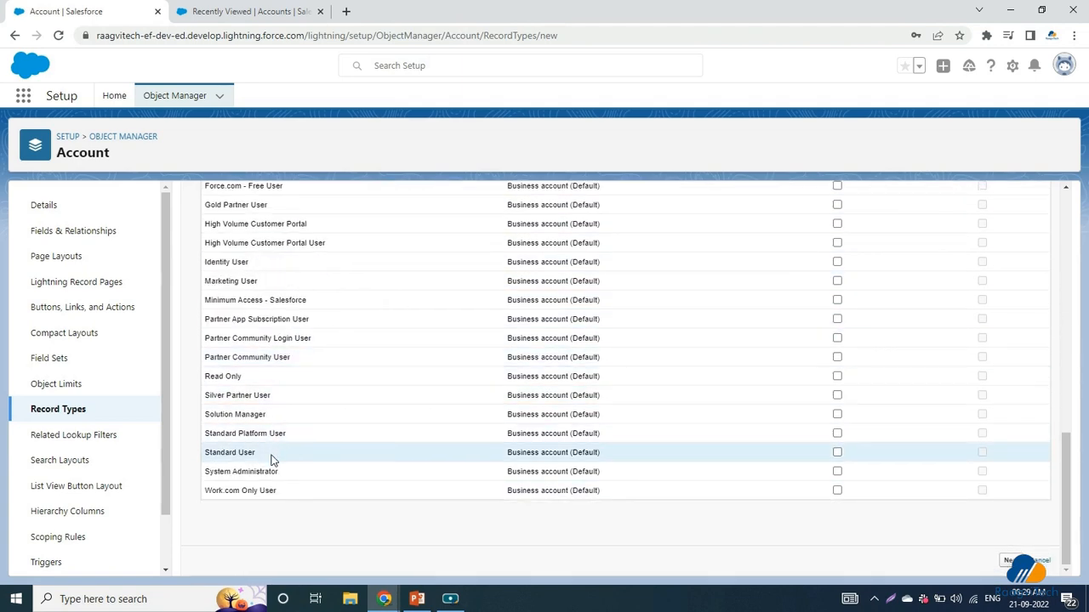
left_click(837, 473)
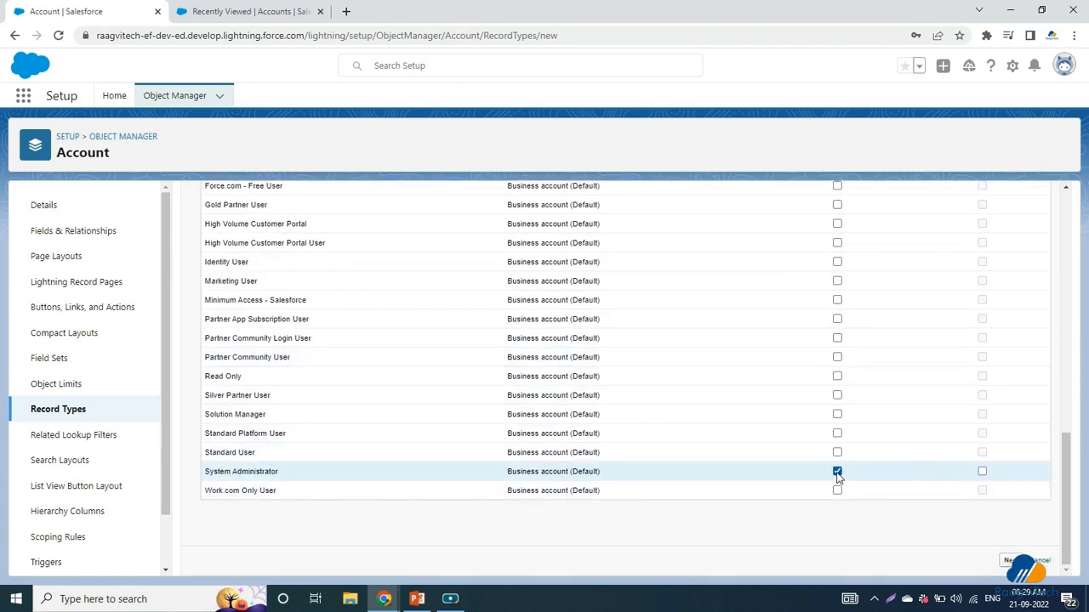
left_click(837, 453)
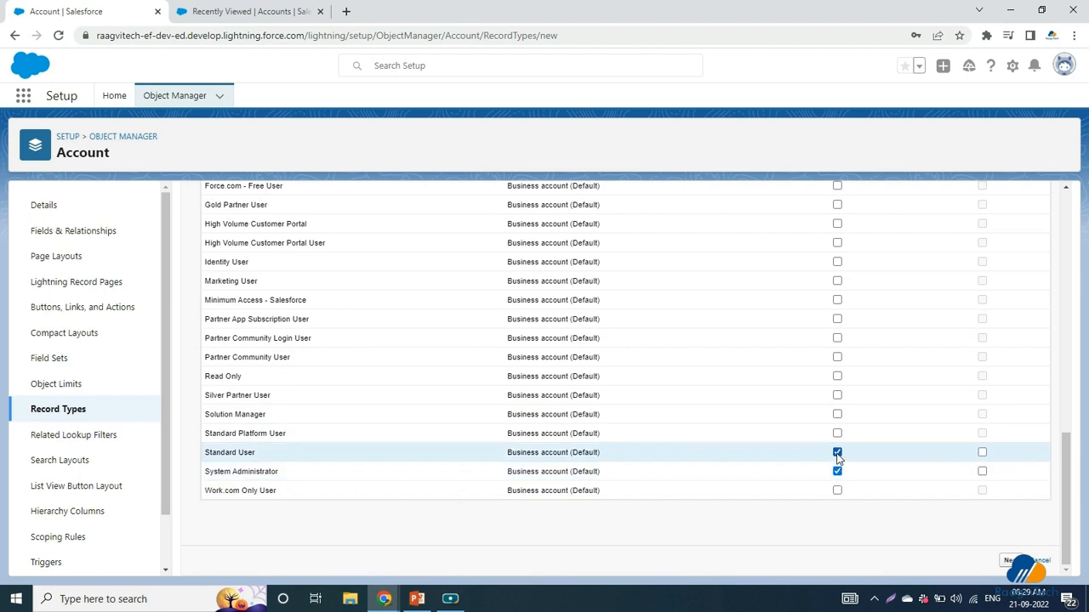
left_click(837, 434)
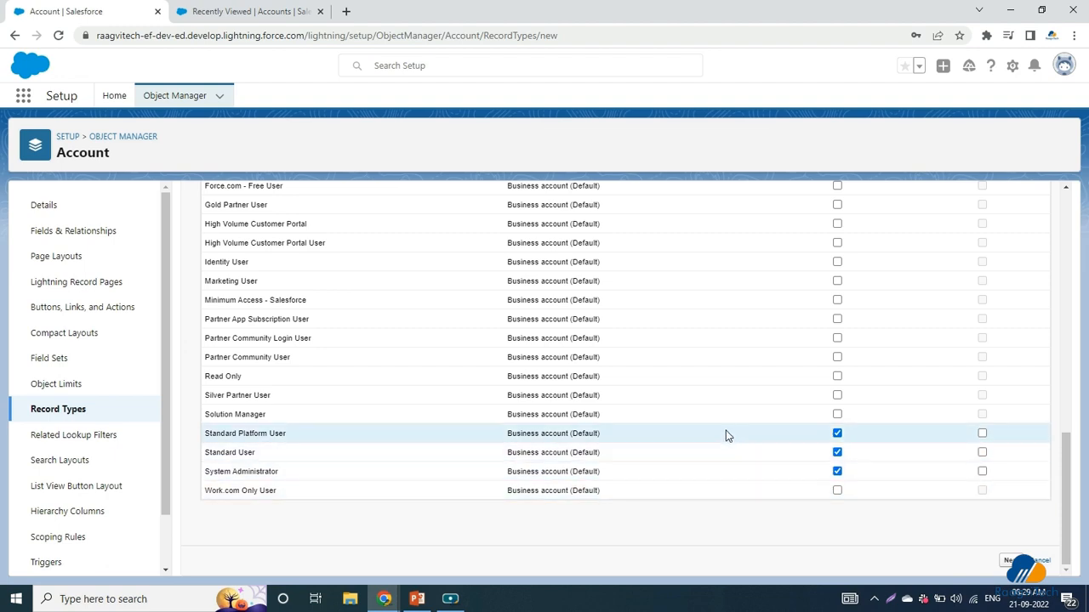
scroll(724, 479, "up", 8)
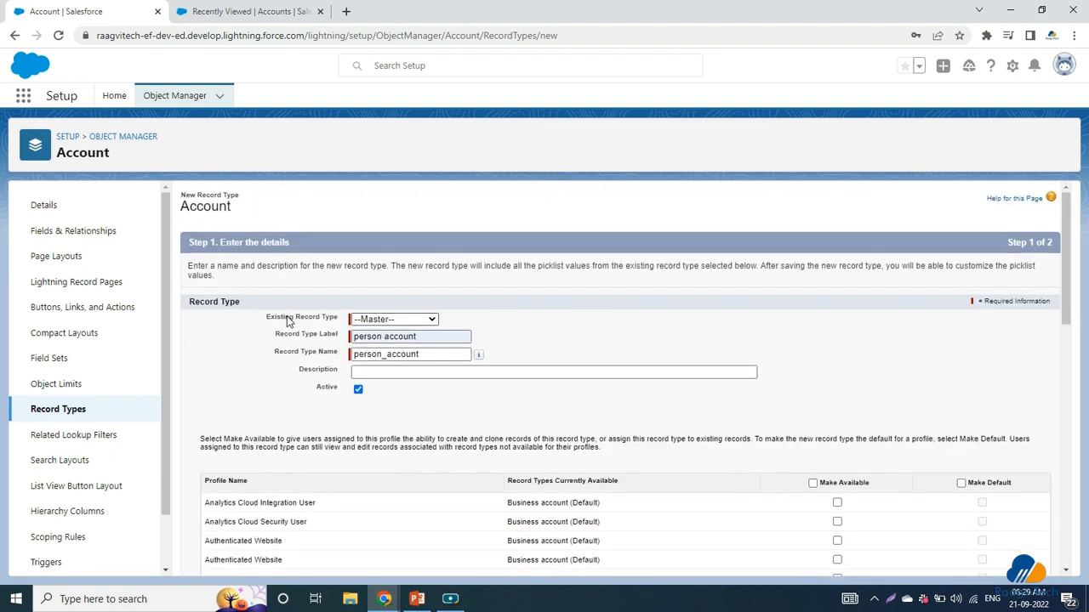
left_click_drag(268, 317, 320, 318)
scroll(476, 394, "down", 10)
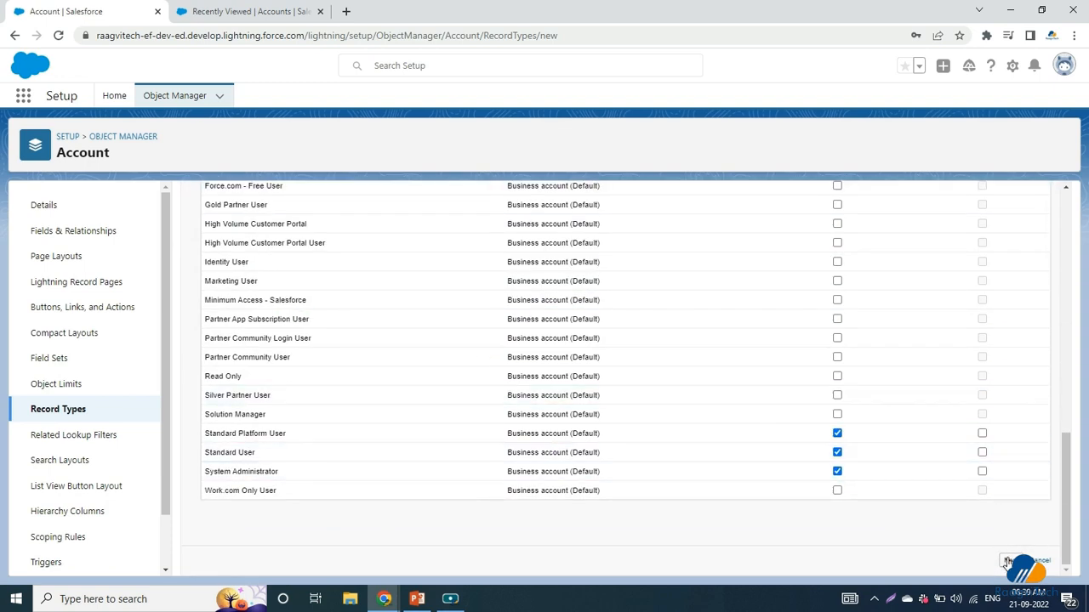
left_click(1007, 563)
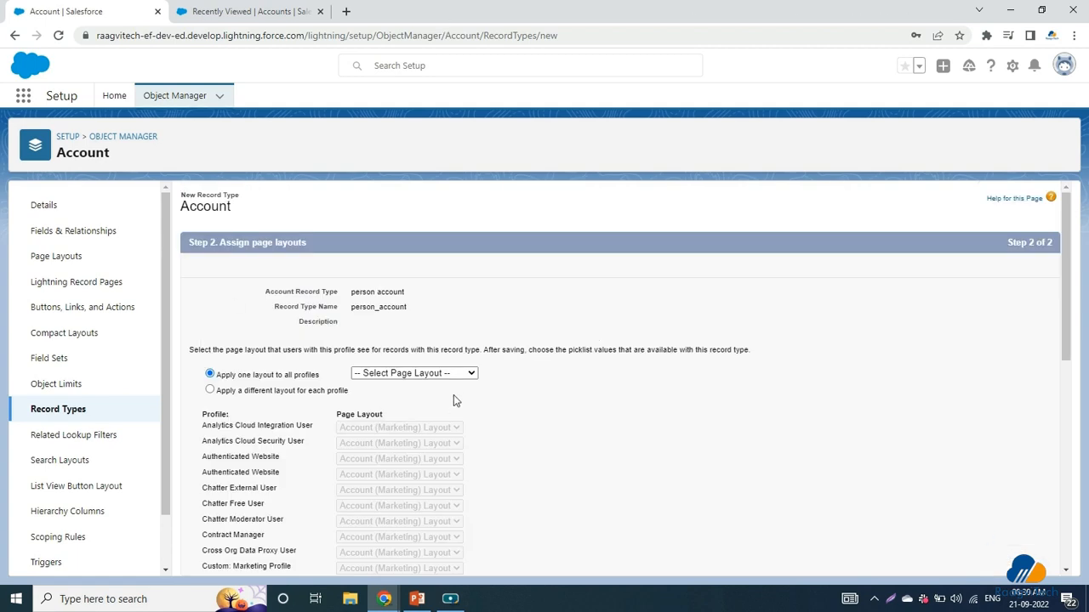
Step: Assign Account (Support) Layout to System Administrator and Standard User, keep Marketing for Standard Platform User, and save
scroll(454, 394, "down", 1)
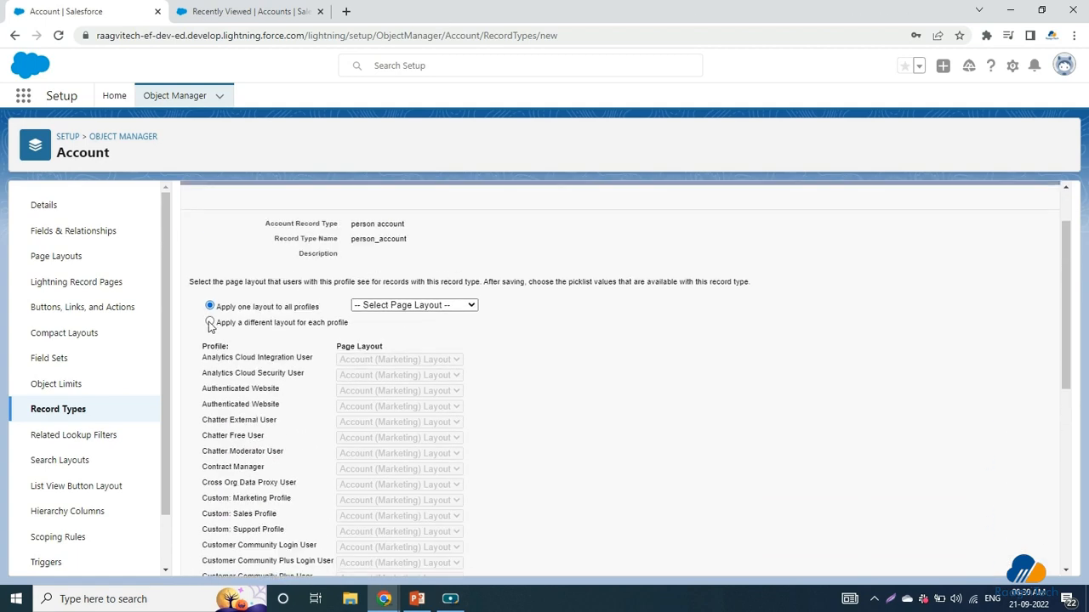
left_click(210, 323)
scroll(286, 378, "down", 5)
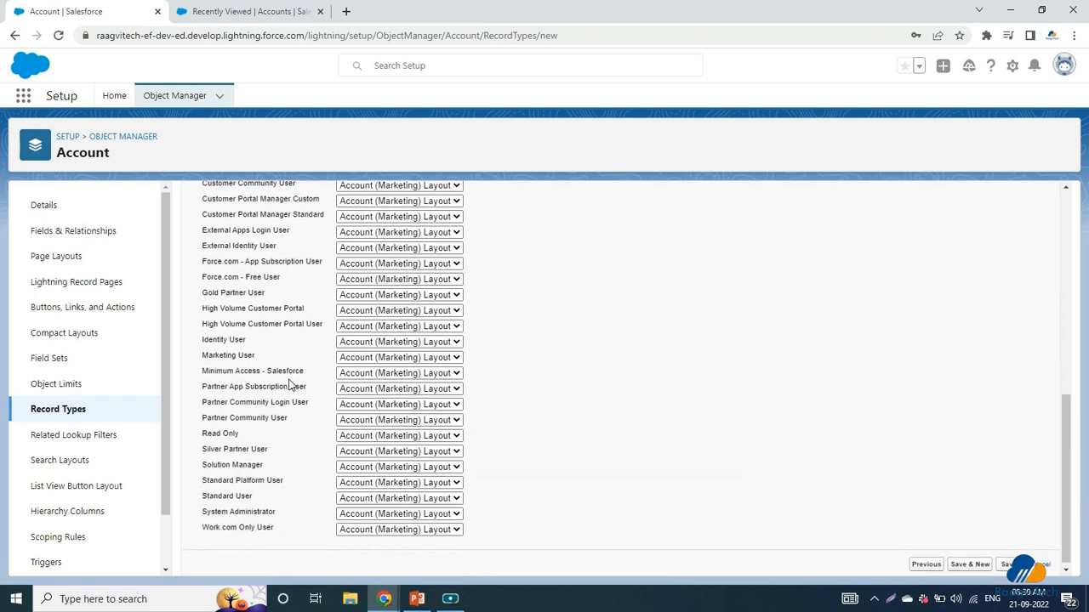
left_click(383, 511)
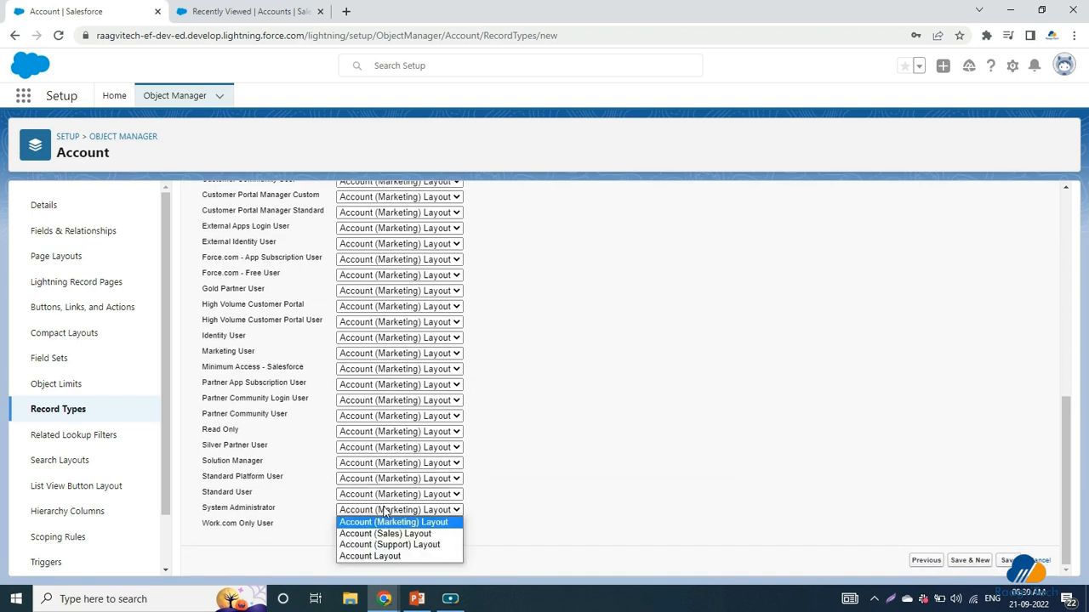
left_click(405, 552)
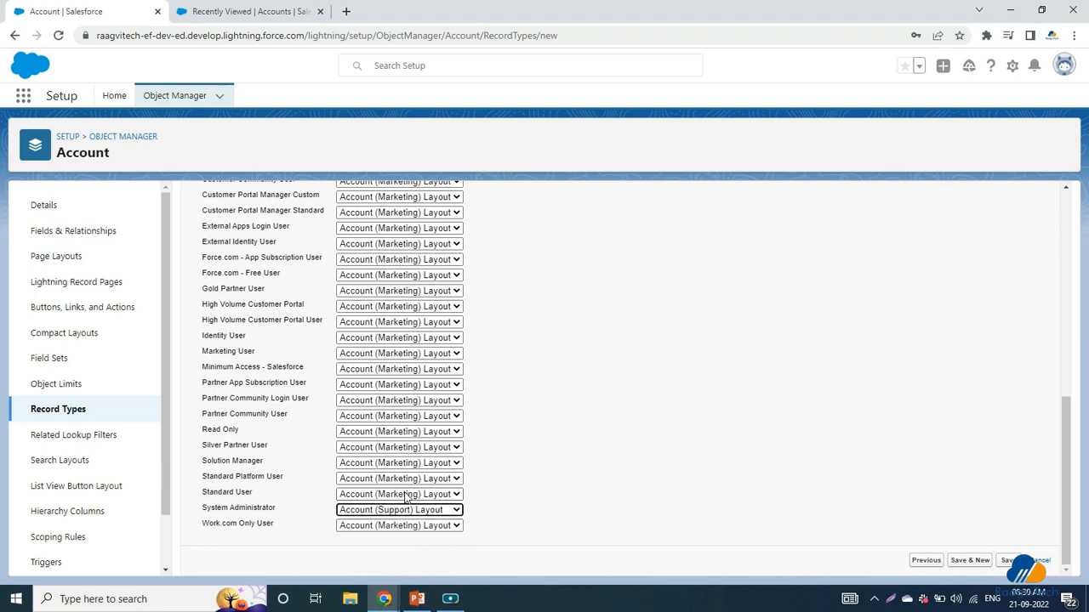
left_click(405, 495)
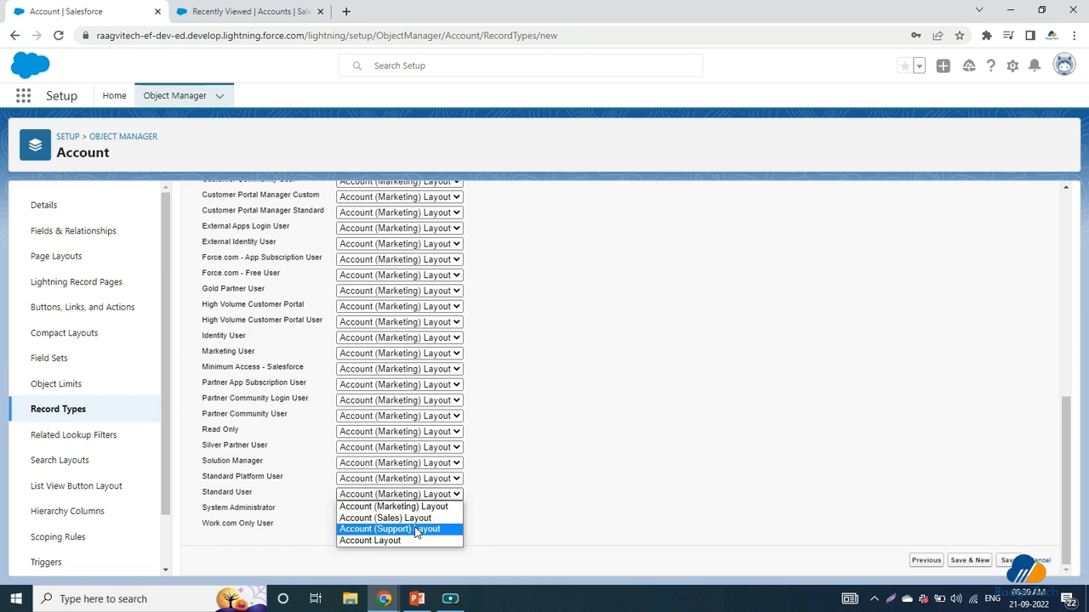
left_click(415, 530)
left_click(415, 479)
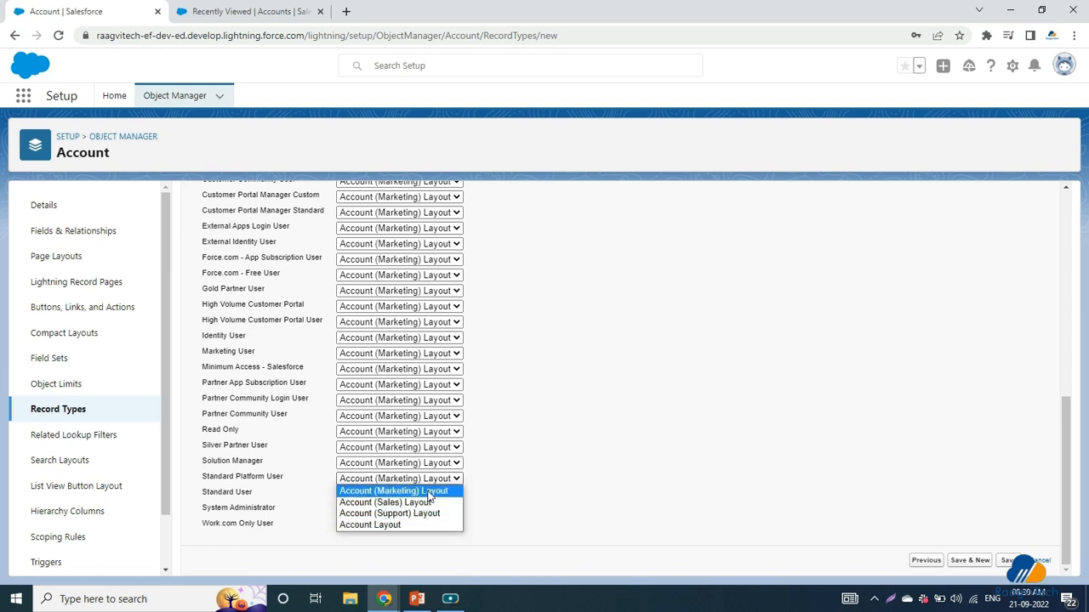
left_click(430, 493)
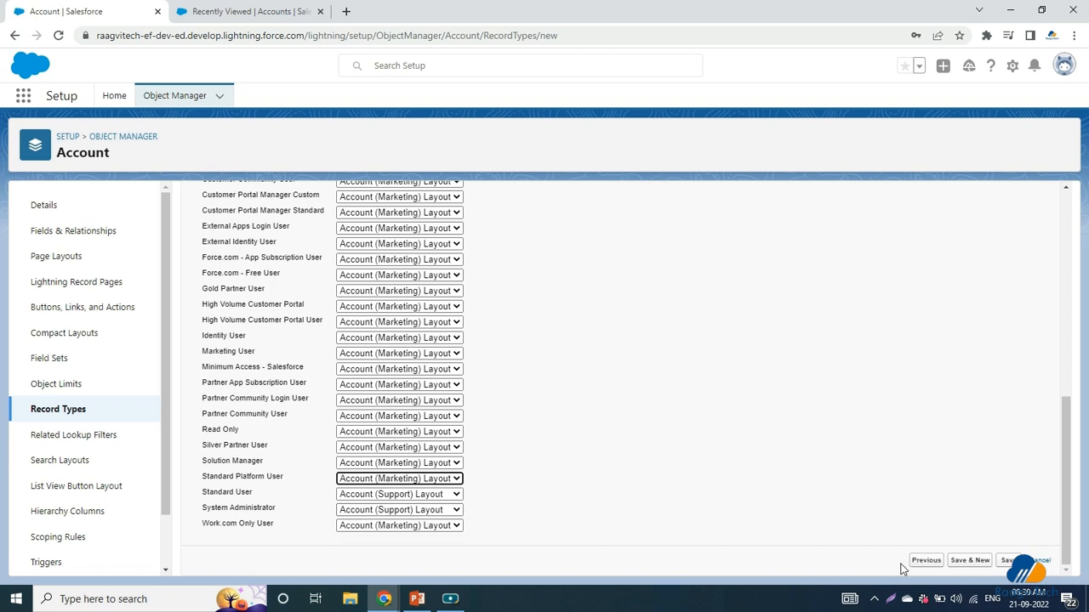
left_click(1007, 561)
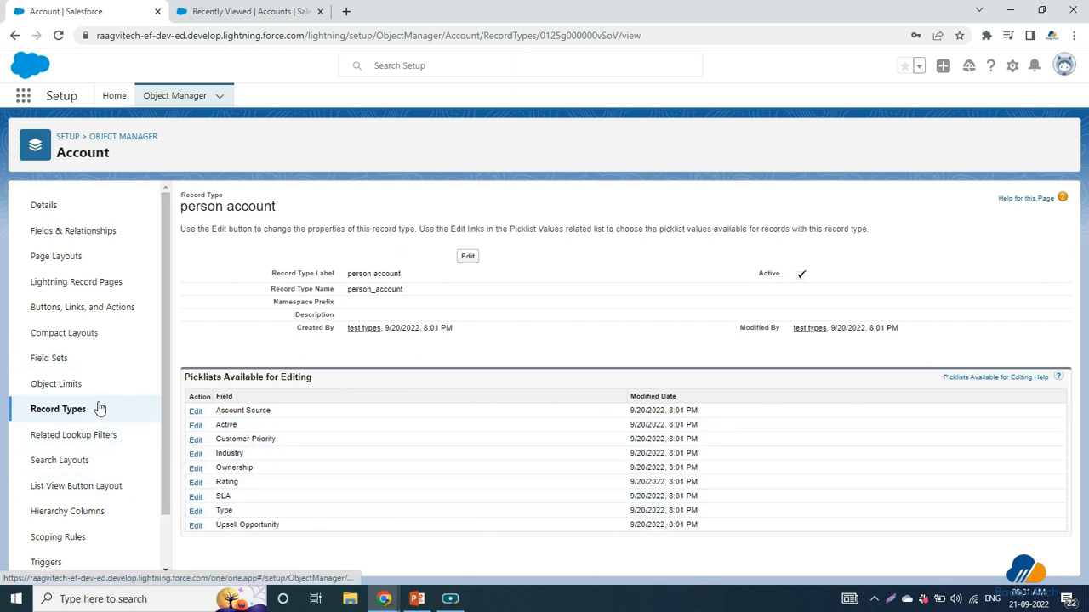
Step: From the refreshed Accounts list, start a new account with the person account record type
left_click(268, 17)
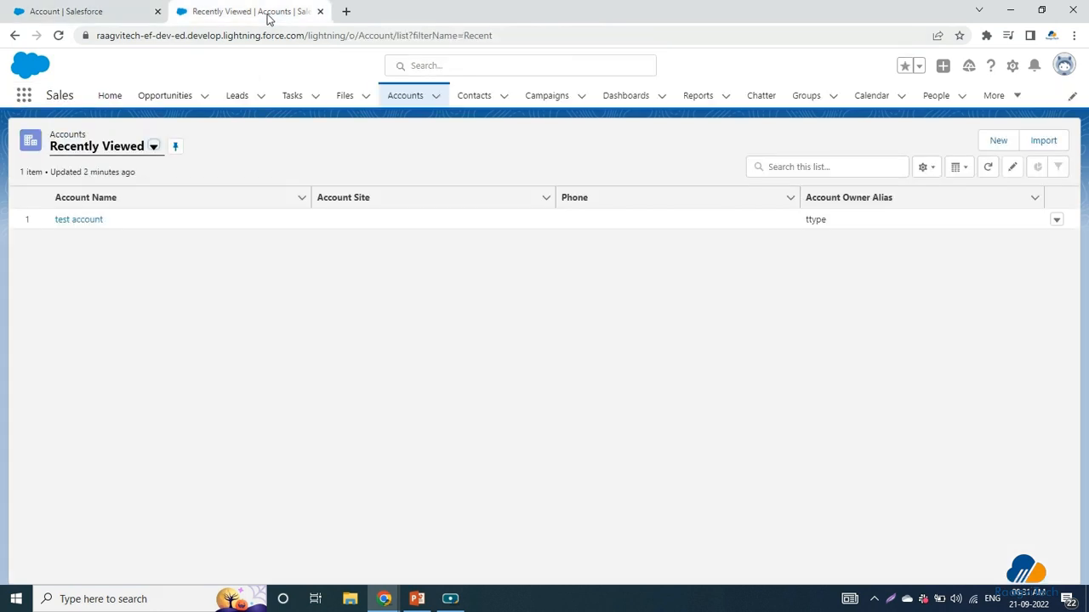
key("F5")
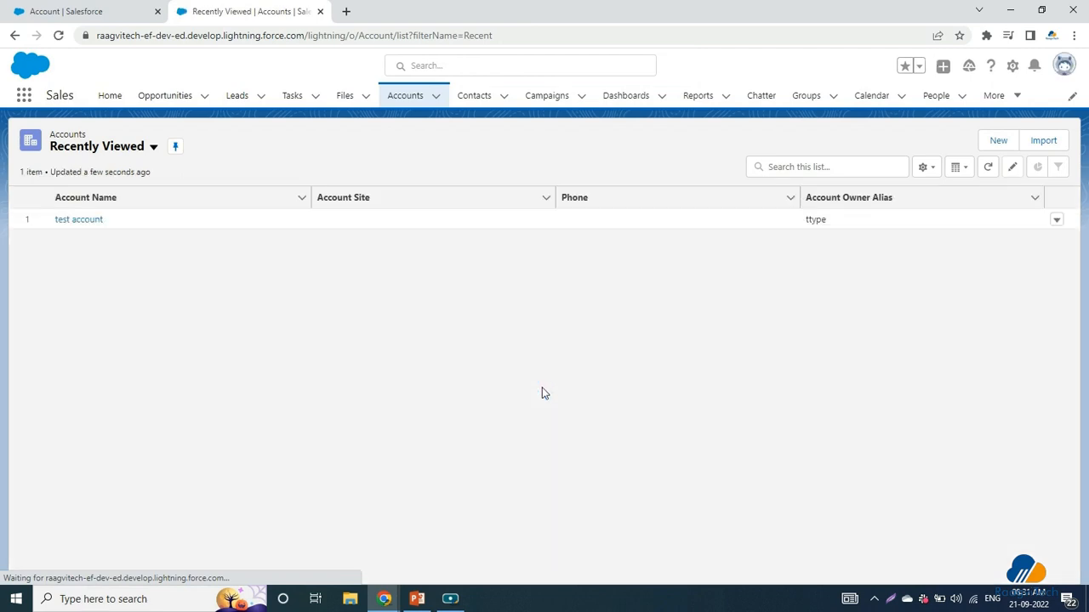
left_click(997, 141)
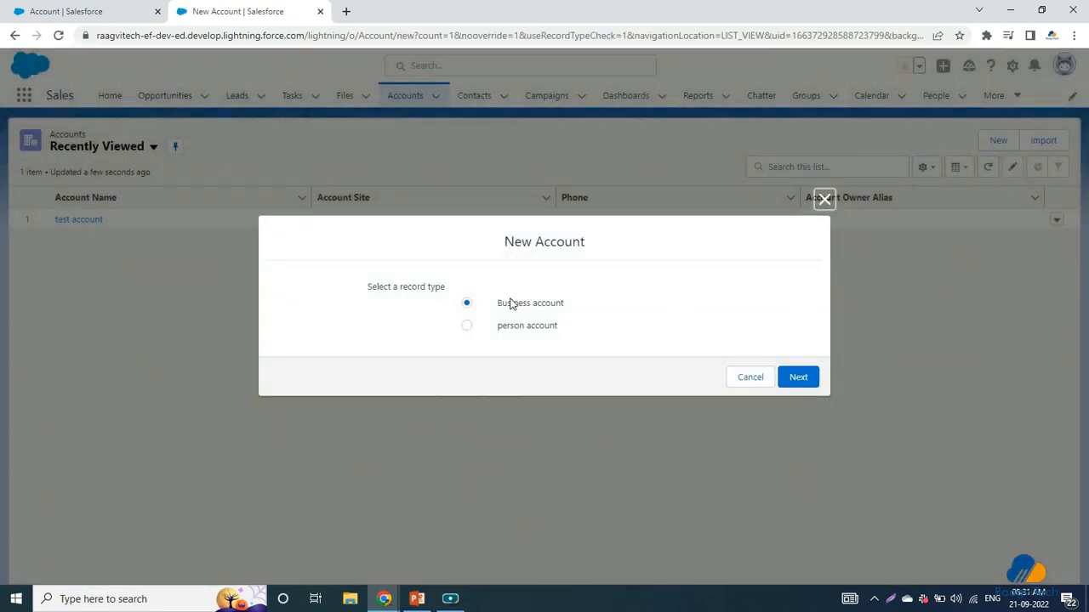
mouse_move(499, 327)
left_mouse_down()
mouse_move(577, 339)
mouse_move(489, 336)
left_mouse_up()
left_click(467, 329)
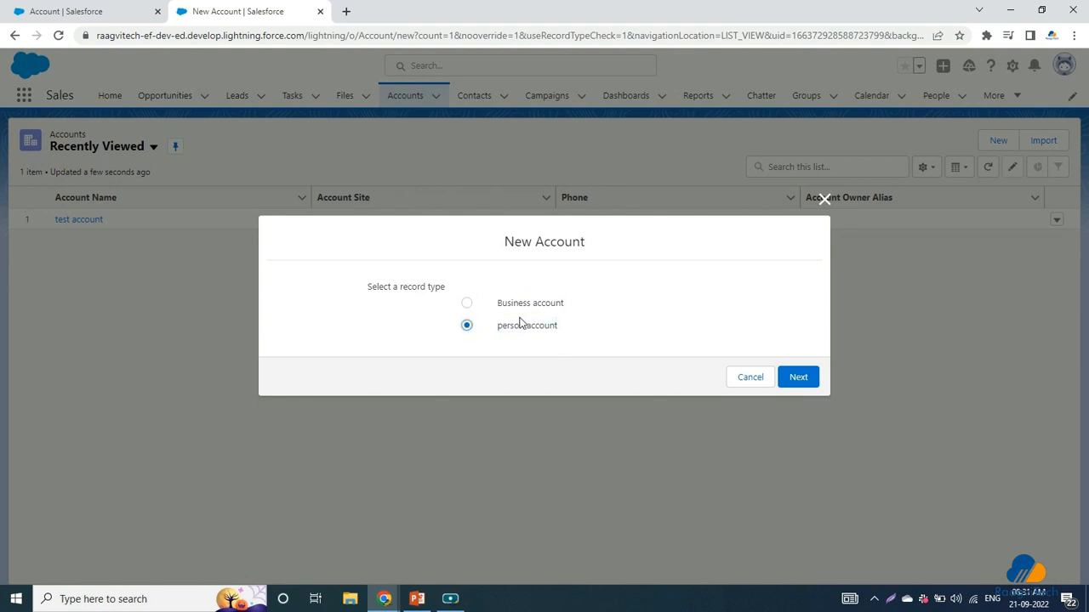
left_click(793, 382)
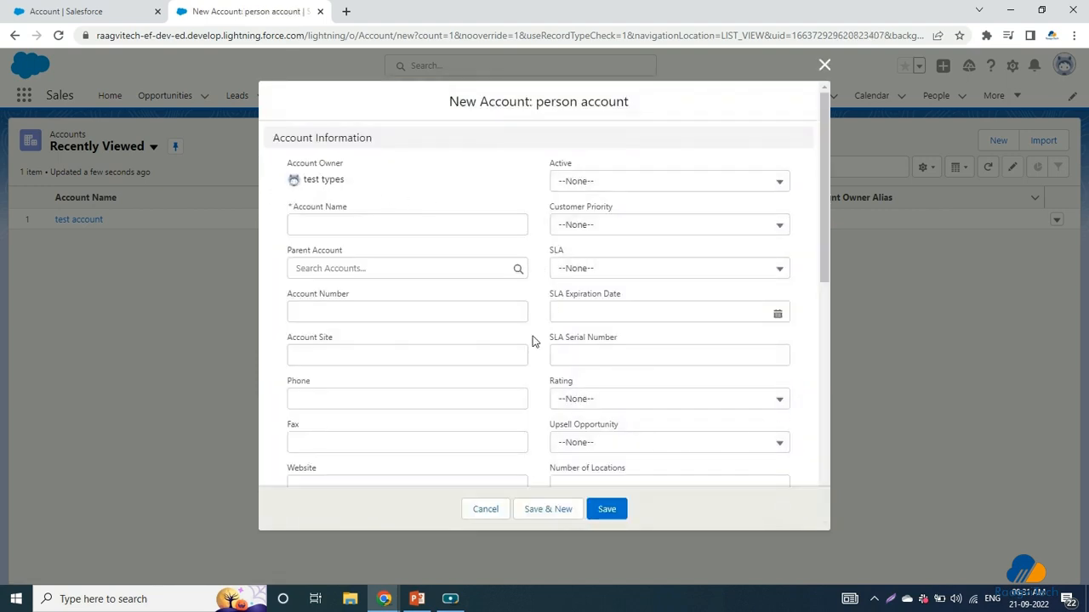
Step: Name the new account 'test person account' and save it
scroll(497, 285, "down", 8)
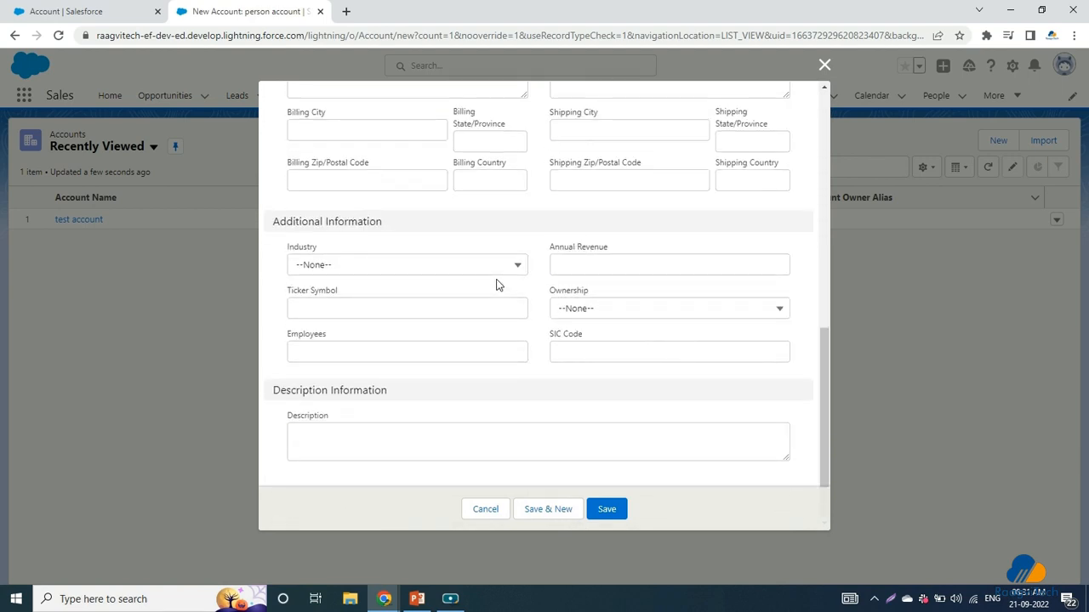
scroll(497, 359, "up", 8)
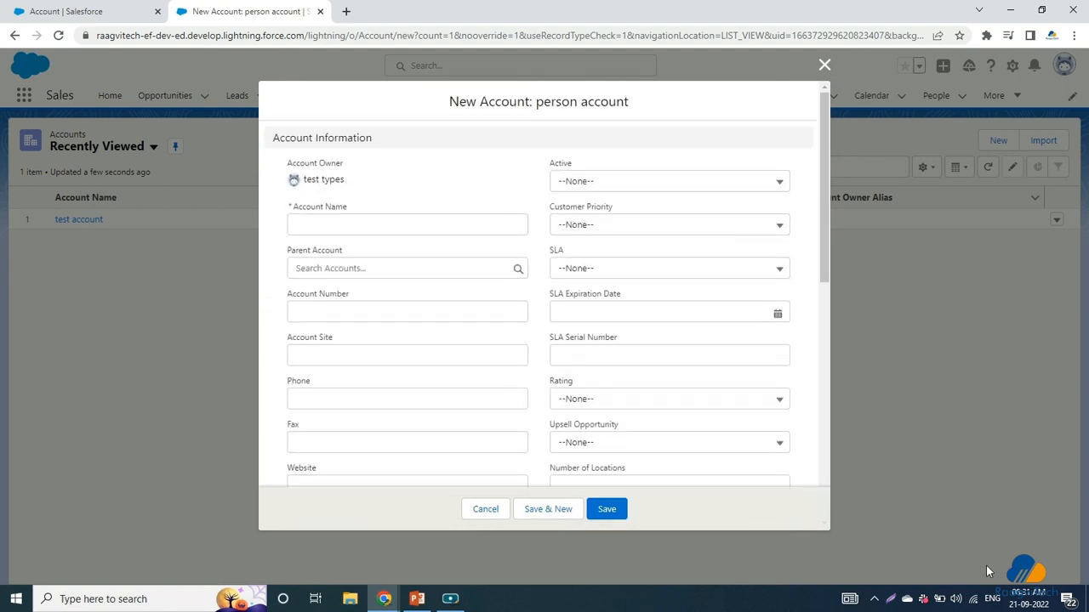
left_click_drag(321, 209, 350, 210)
left_click(336, 231)
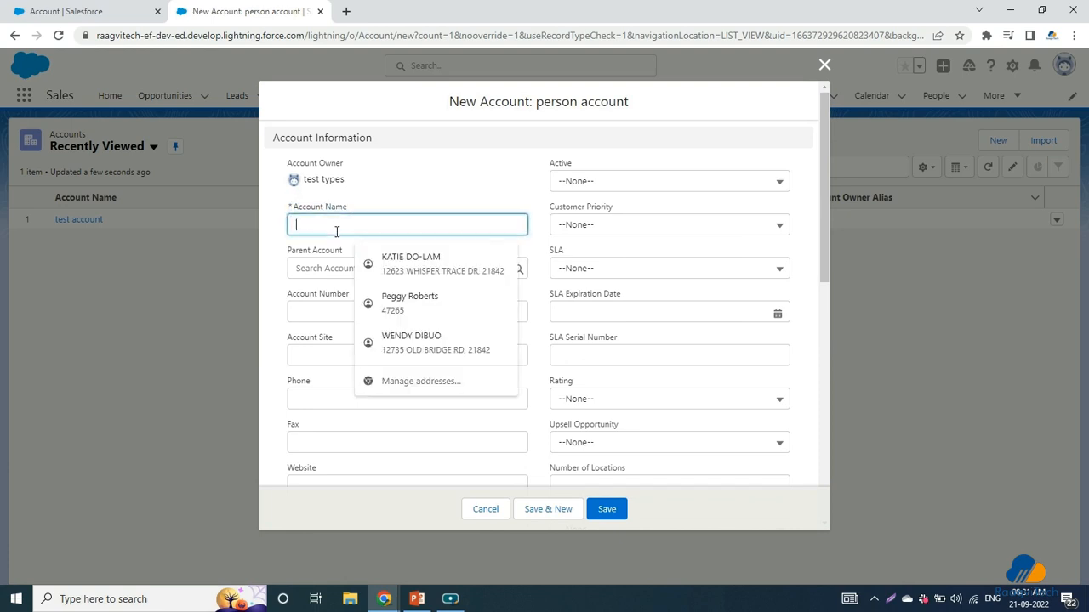
type("t")
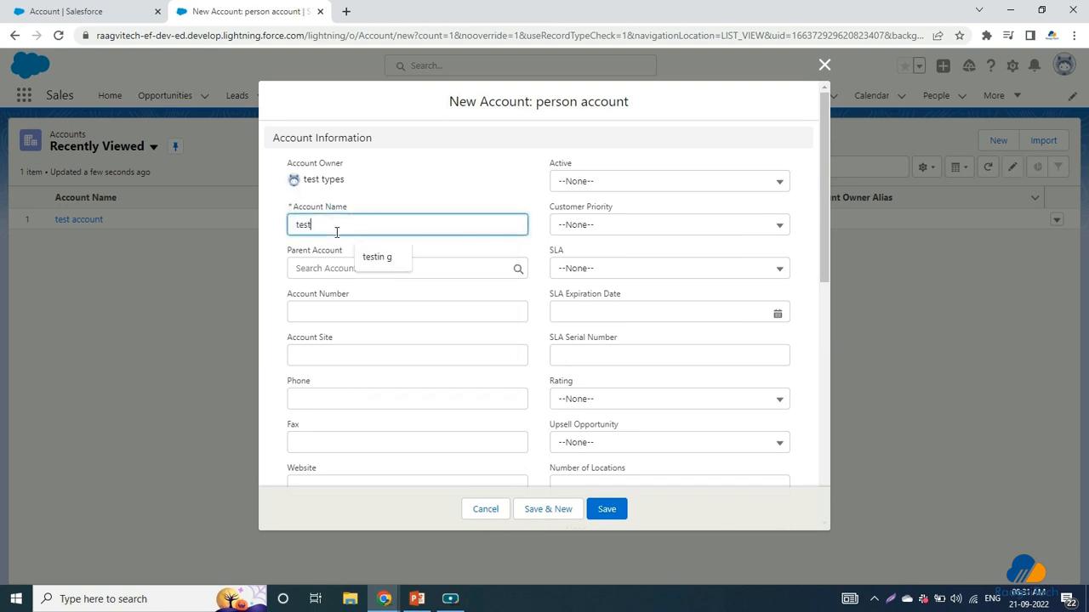
type("est")
left_click(607, 509)
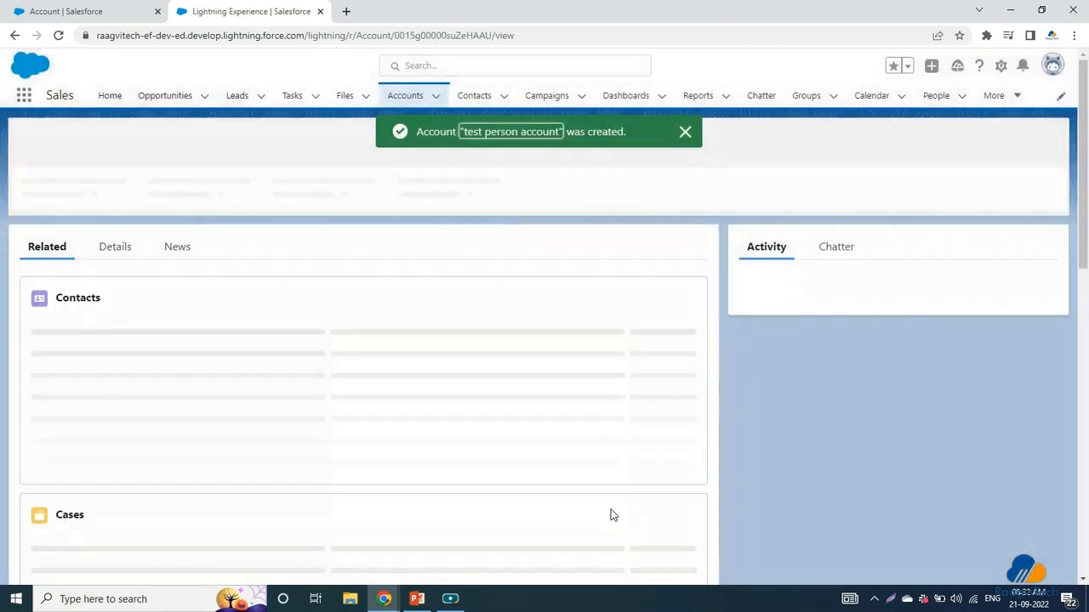
Step: Look over the test person account's Details fields, then go back to the Accounts list
left_click(114, 246)
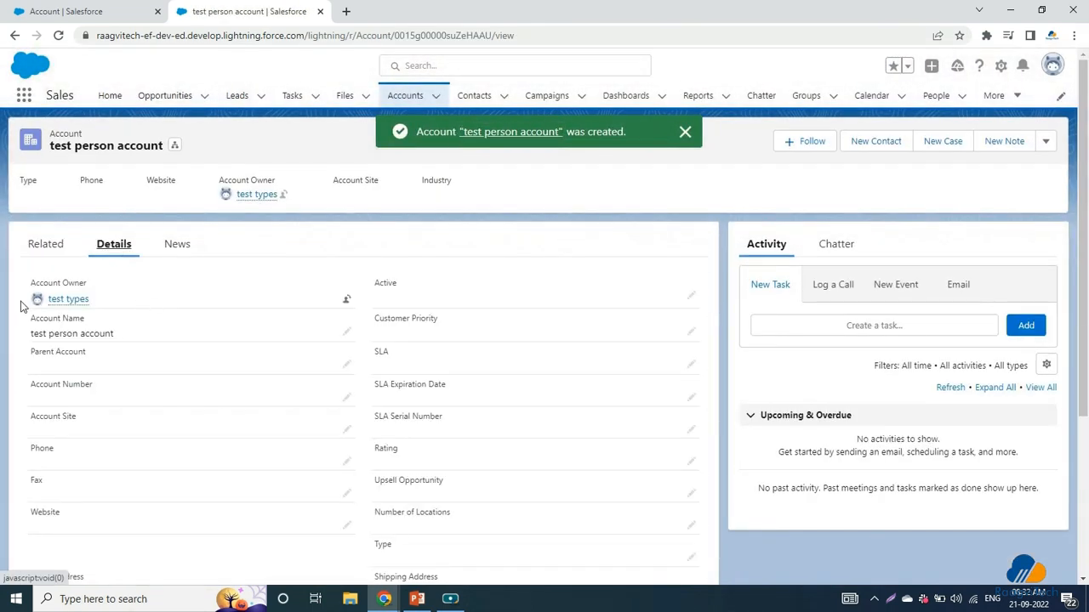
scroll(229, 415, "down", 3)
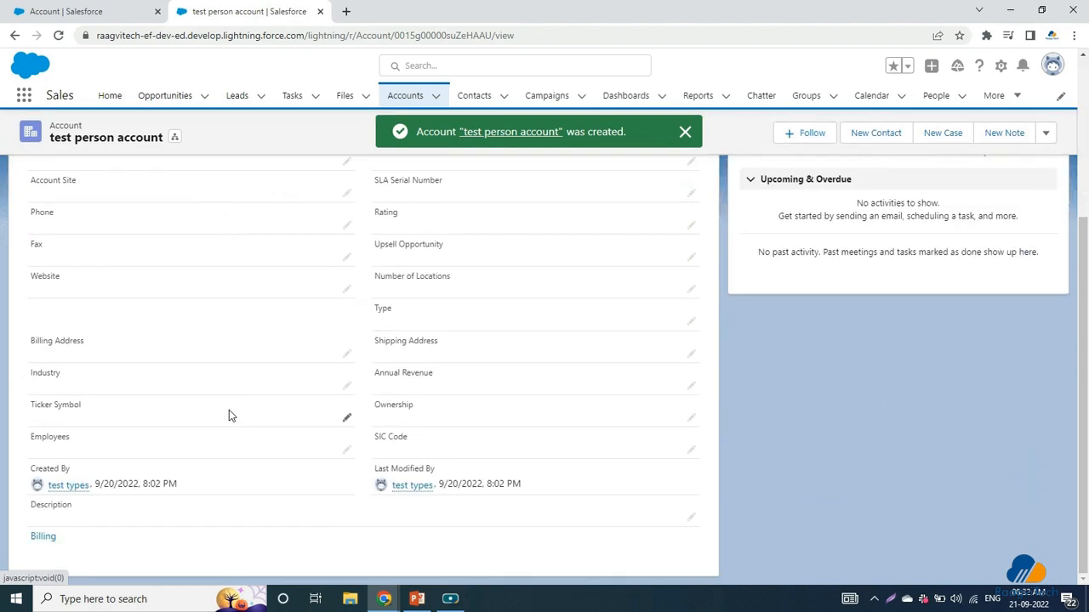
scroll(230, 413, "up", 3)
scroll(364, 374, "down", 3)
scroll(364, 357, "up", 3)
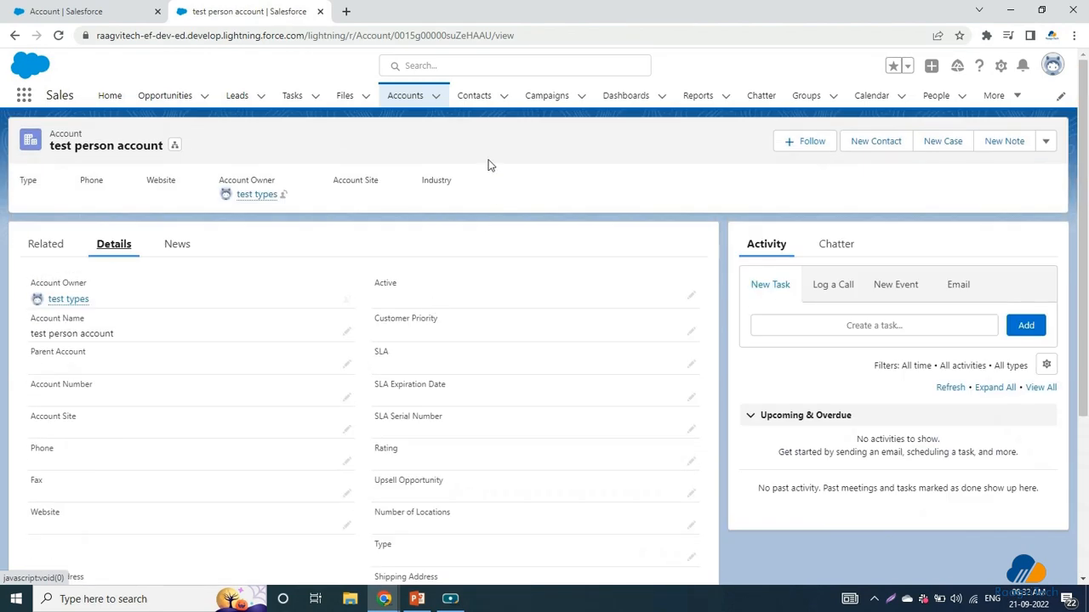
left_click(398, 96)
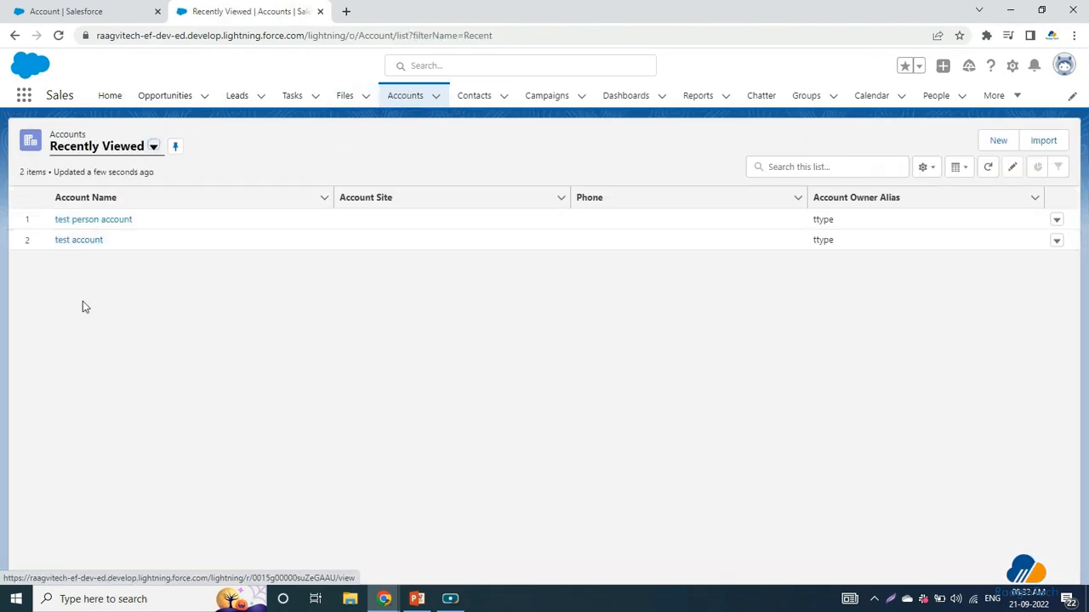
Step: Show the two active Account record types, then present the 'Difference between Record types and Page layouts' slide
left_click(92, 11)
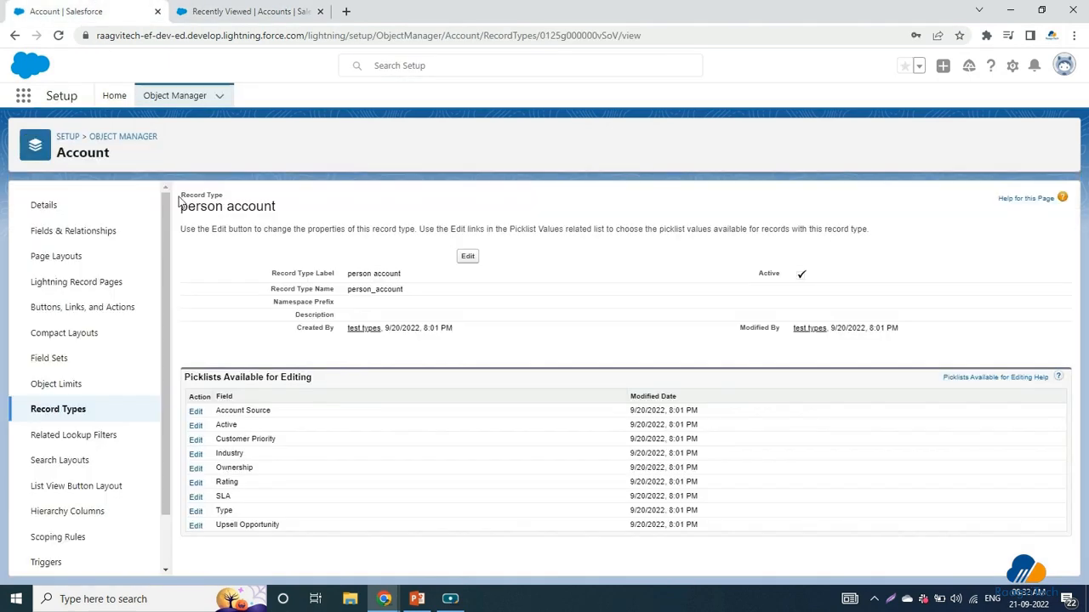
left_click(58, 410)
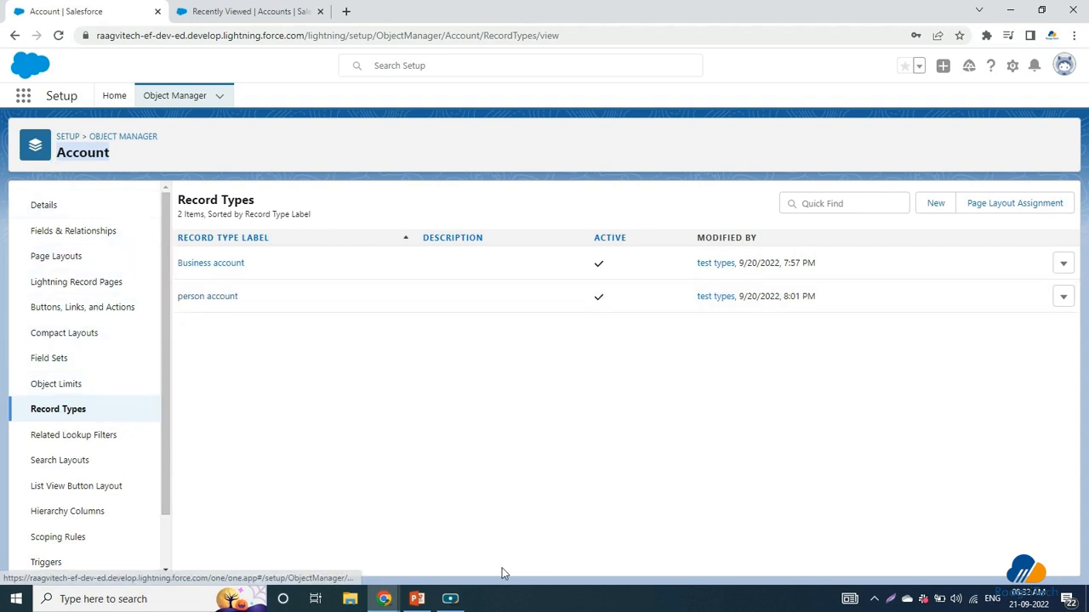
left_click(416, 599)
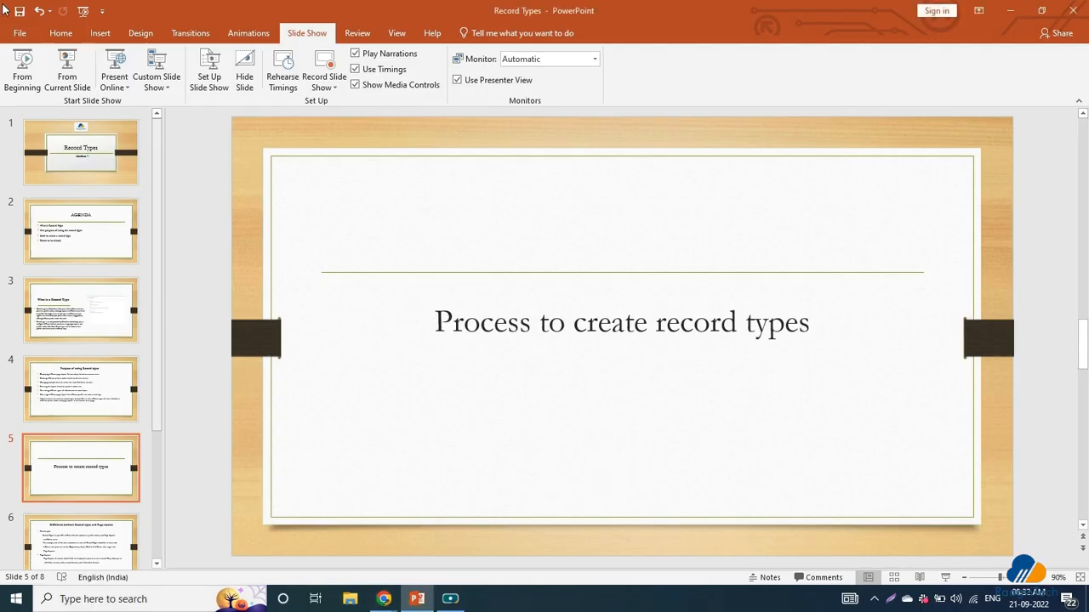
left_click(67, 77)
left_click(308, 210)
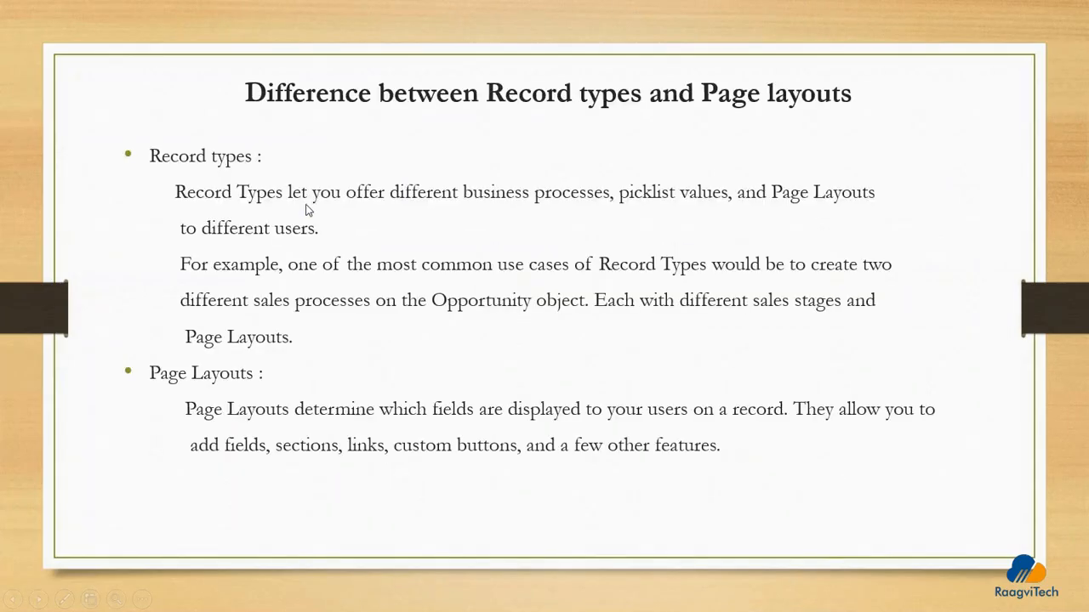